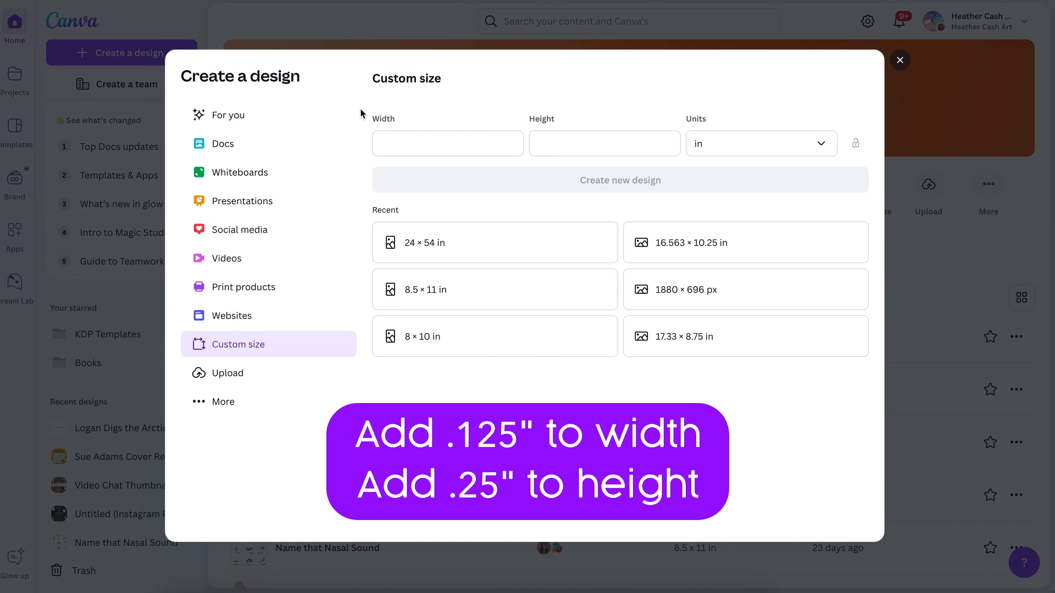
# Step: Create a new custom-size design 8.625 in wide and 8.75 in high
pyautogui.click(407, 146)
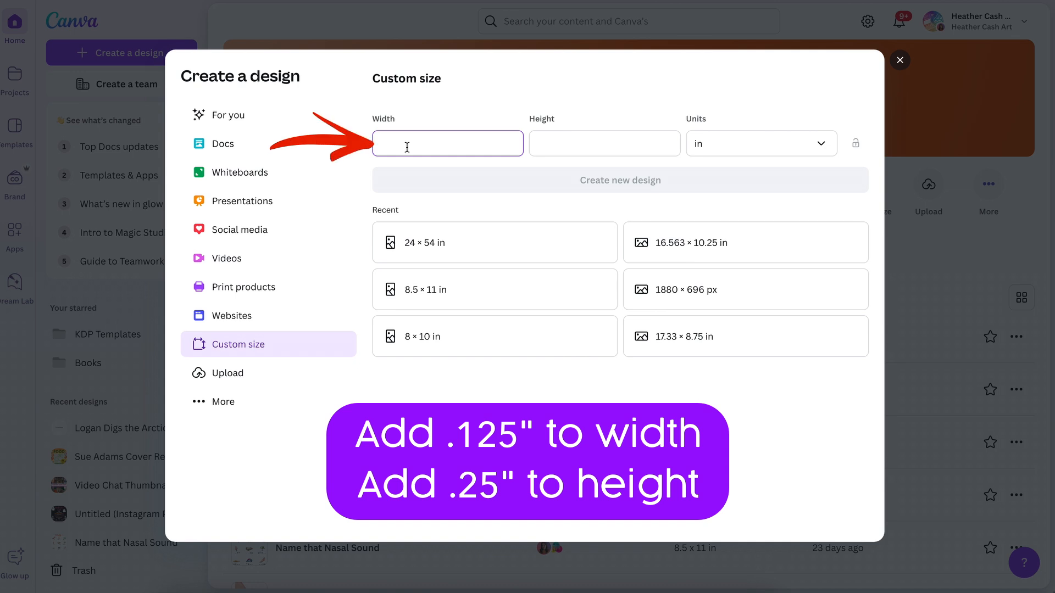
pyautogui.write('8.625')
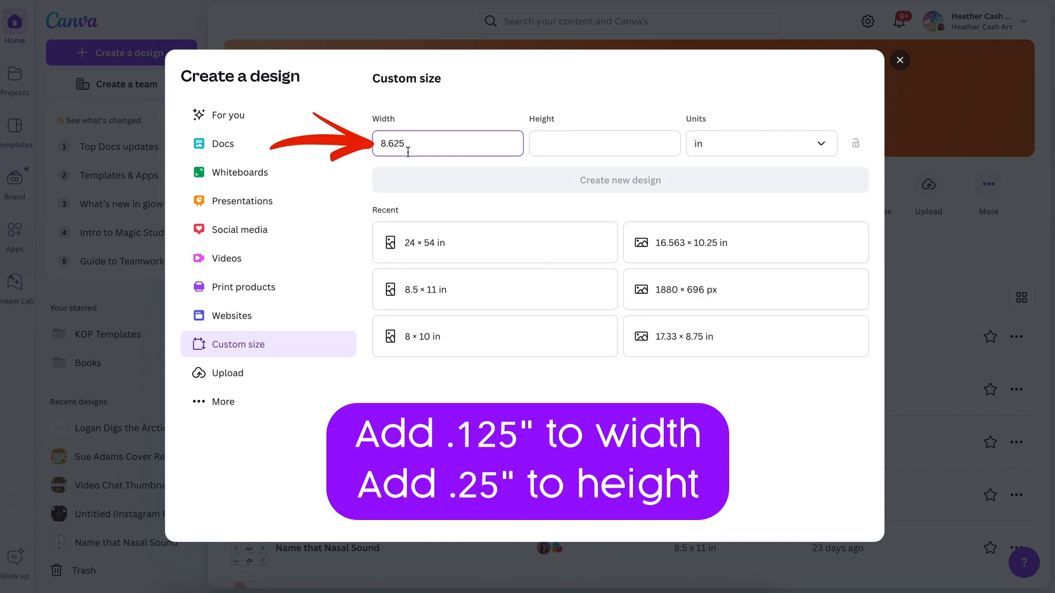
pyautogui.click(561, 150)
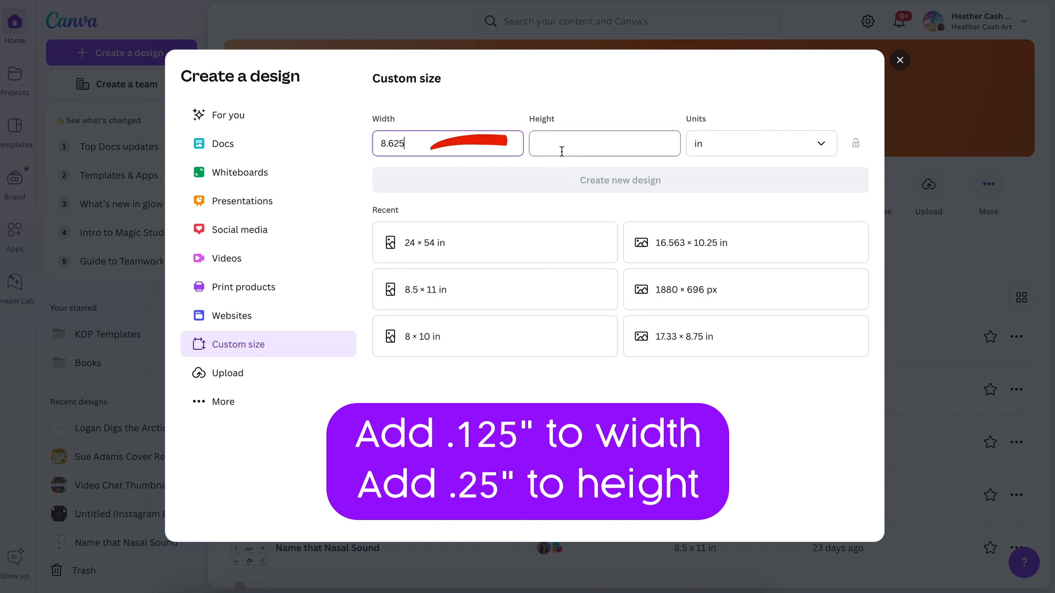
pyautogui.write('8')
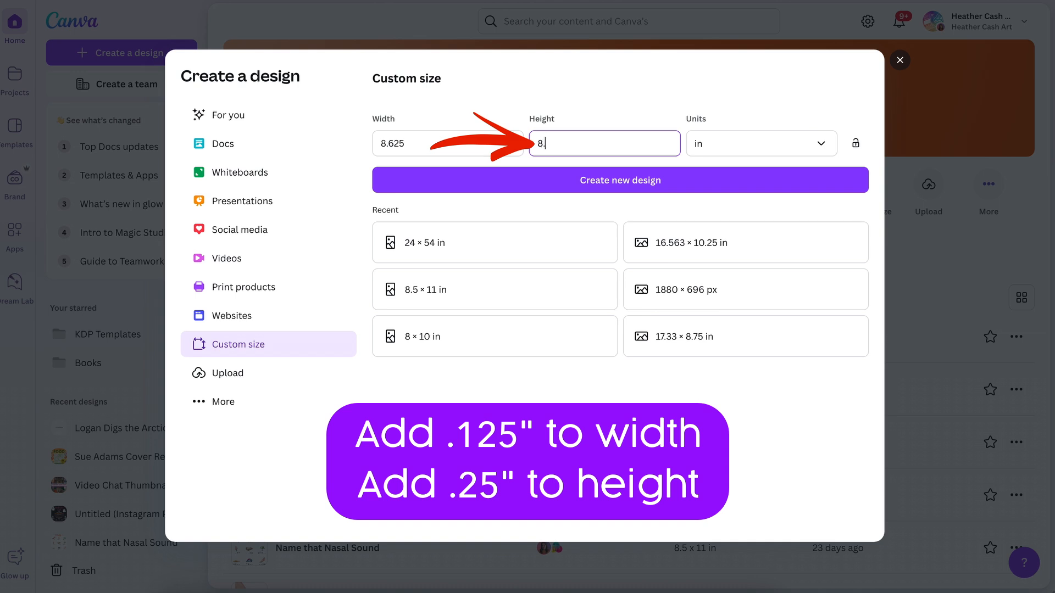
pyautogui.write('.75')
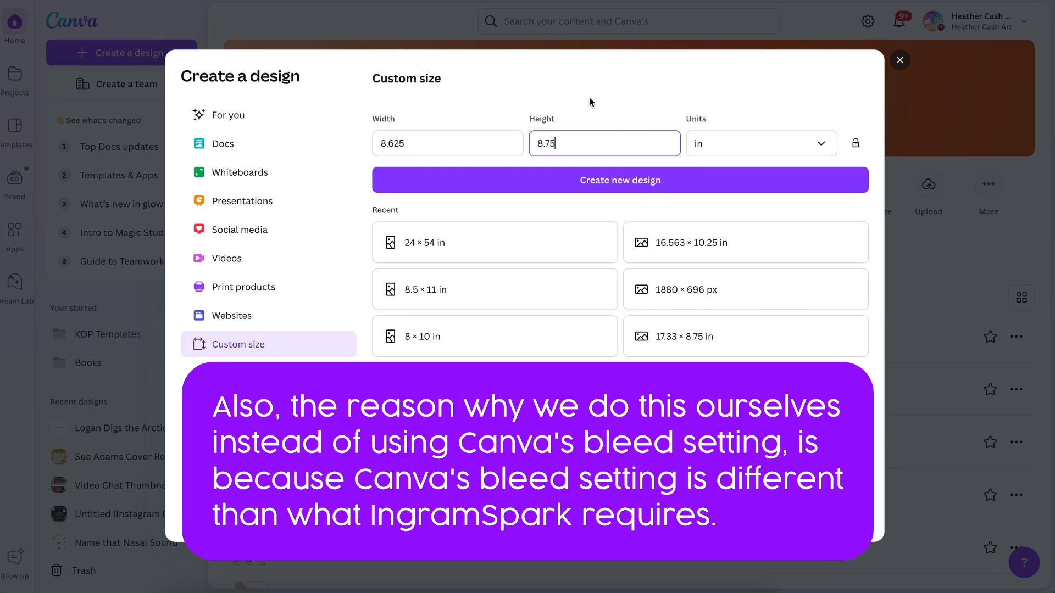
pyautogui.click(606, 187)
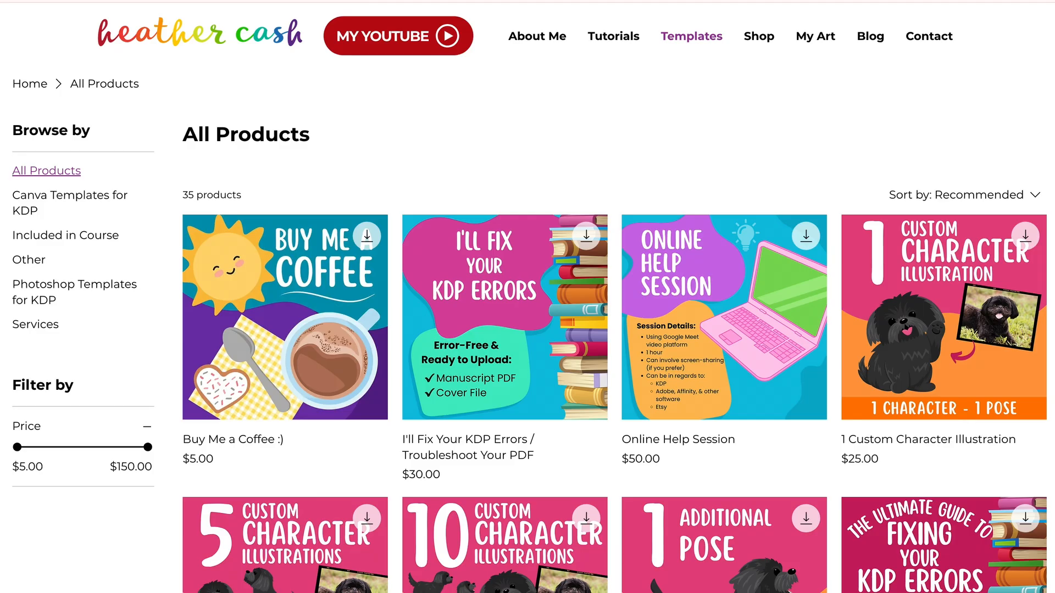
pyautogui.scroll(-10, 527, 297)
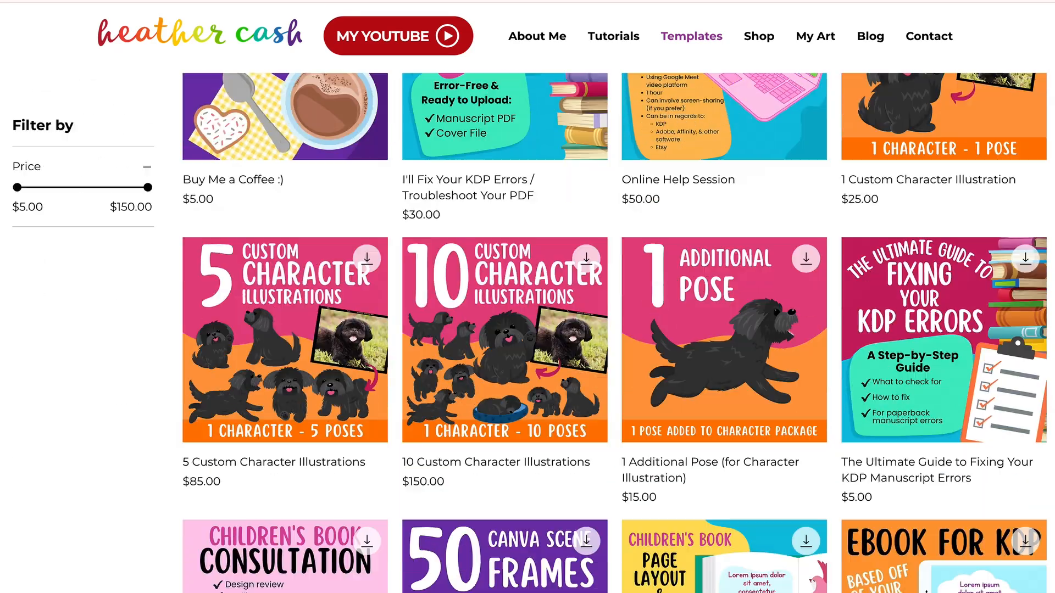
pyautogui.scroll(-6, 528, 297)
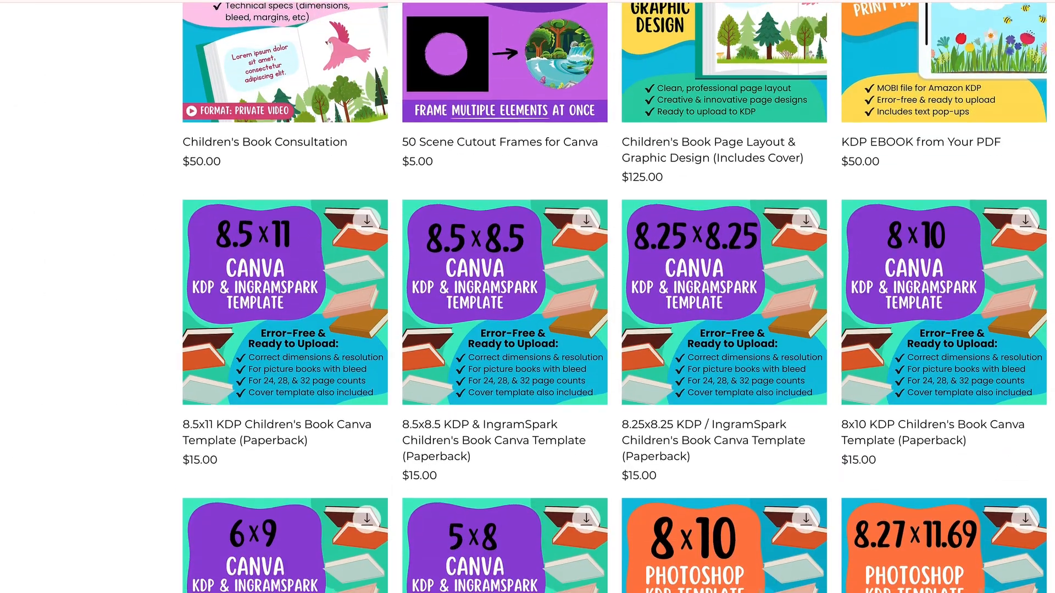
pyautogui.scroll(-2, 527, 297)
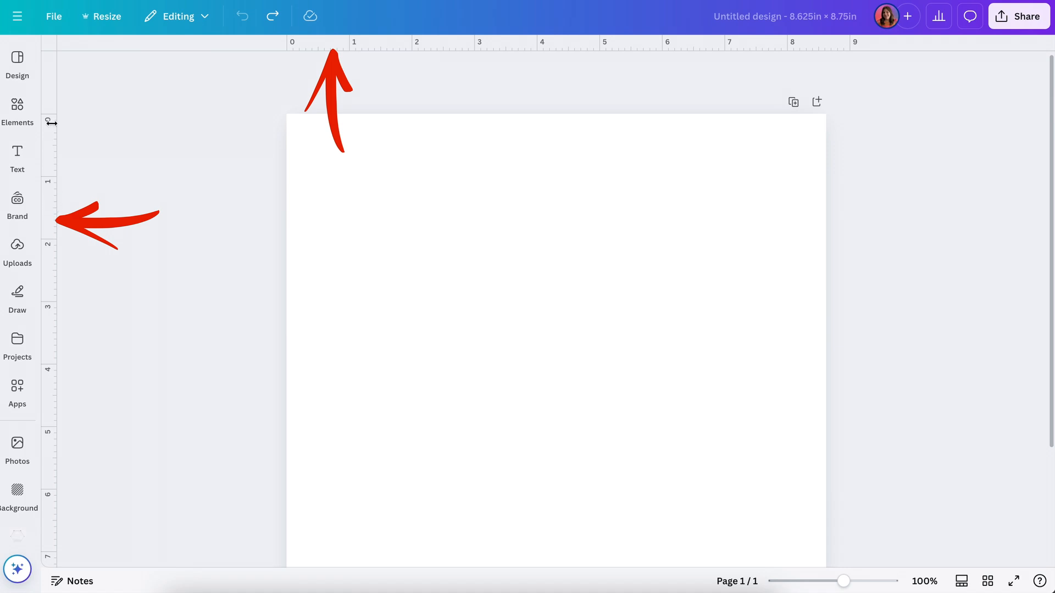
# Step: Start adding custom guides to the page with 0 columns and 0 rows
pyautogui.click(53, 19)
pyautogui.moveTo(148, 173)
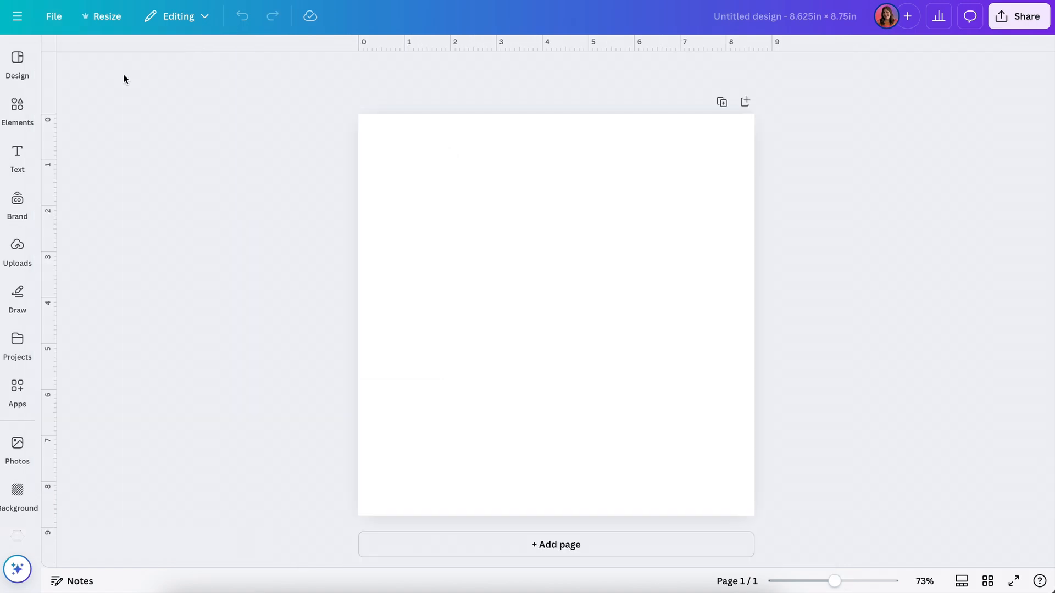
pyautogui.click(59, 21)
pyautogui.moveTo(86, 170)
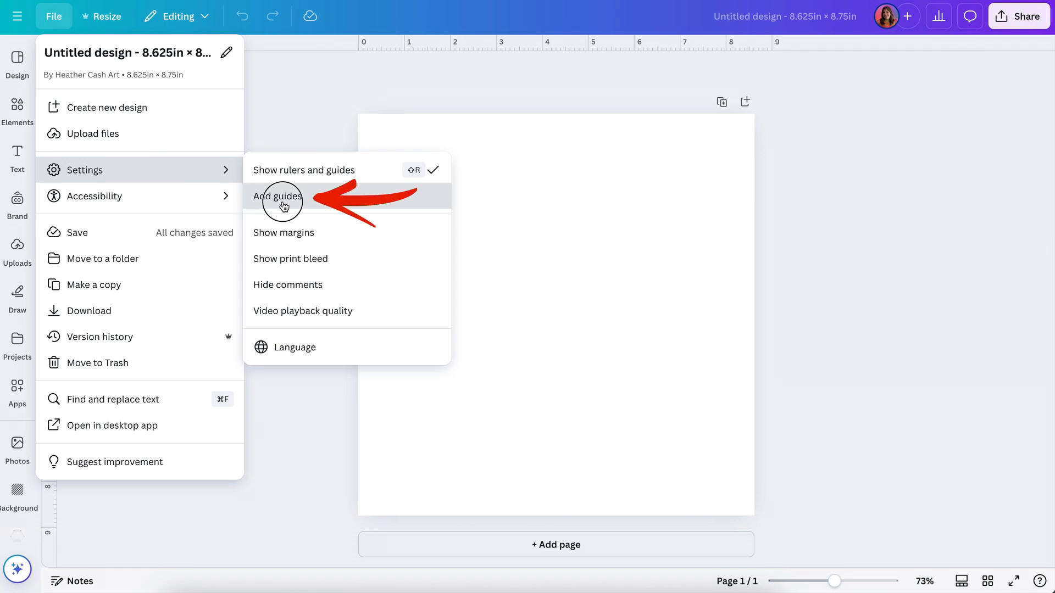
pyautogui.click(280, 198)
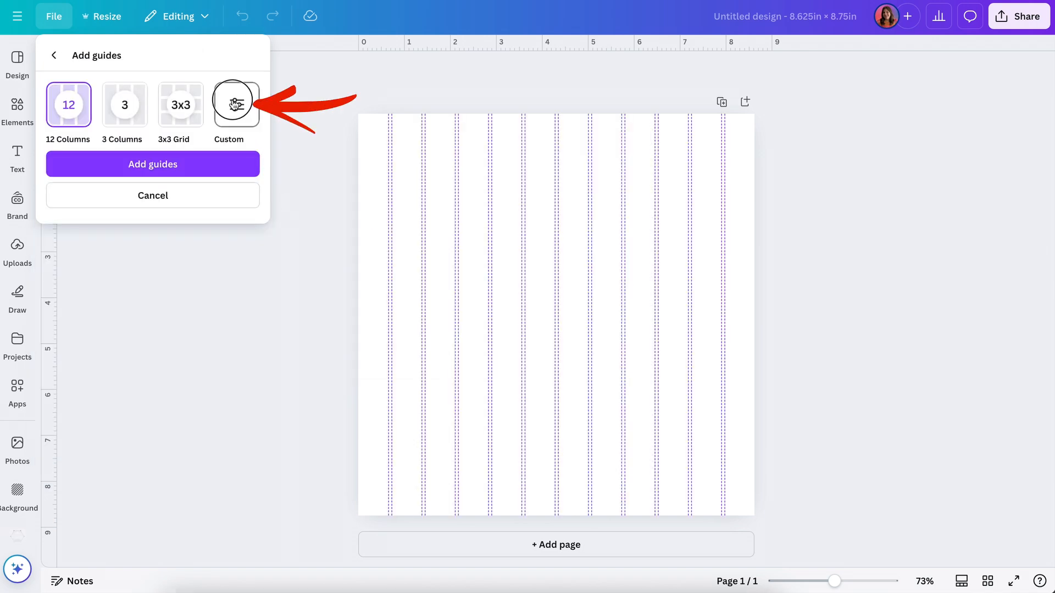
pyautogui.click(234, 104)
pyautogui.click(60, 182)
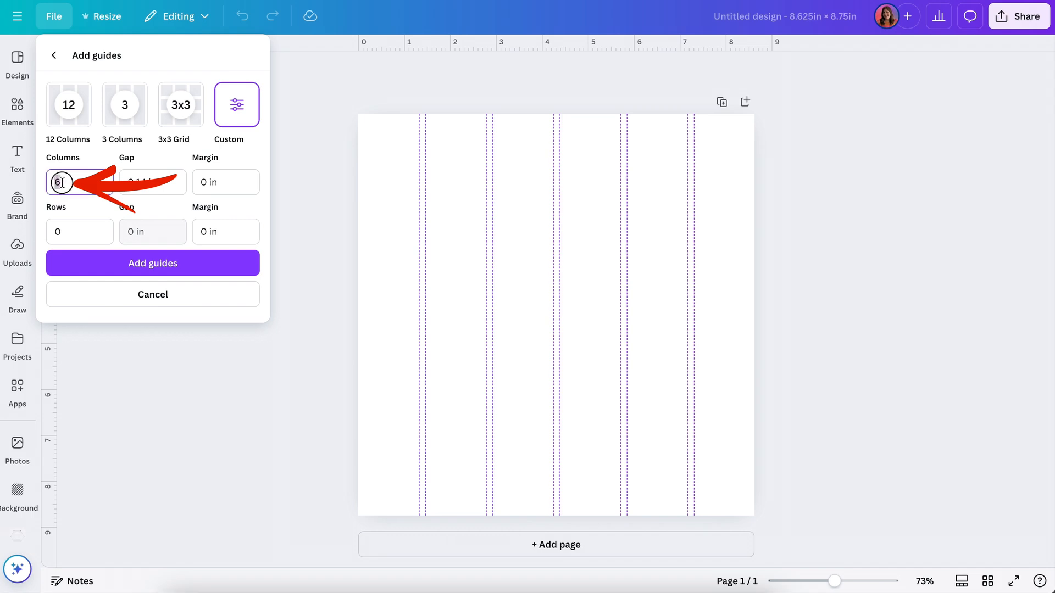
pyautogui.press('BackSpace')
pyautogui.write('0')
pyautogui.click(74, 233)
# Step: Set both the column and row margins to 0.125 in and add the guides to the page
pyautogui.click(214, 183)
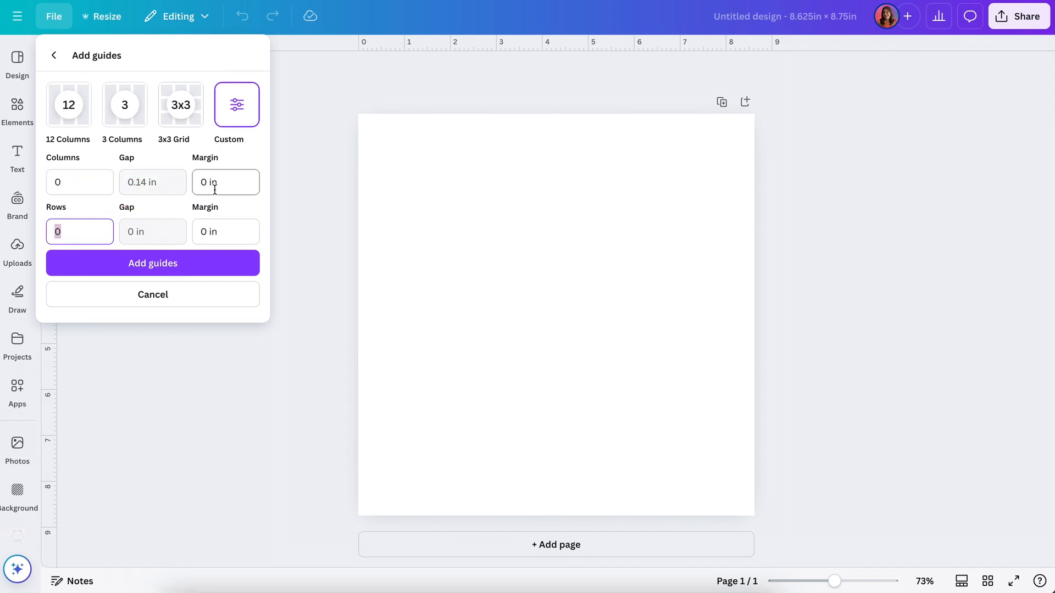
pyautogui.write('.')
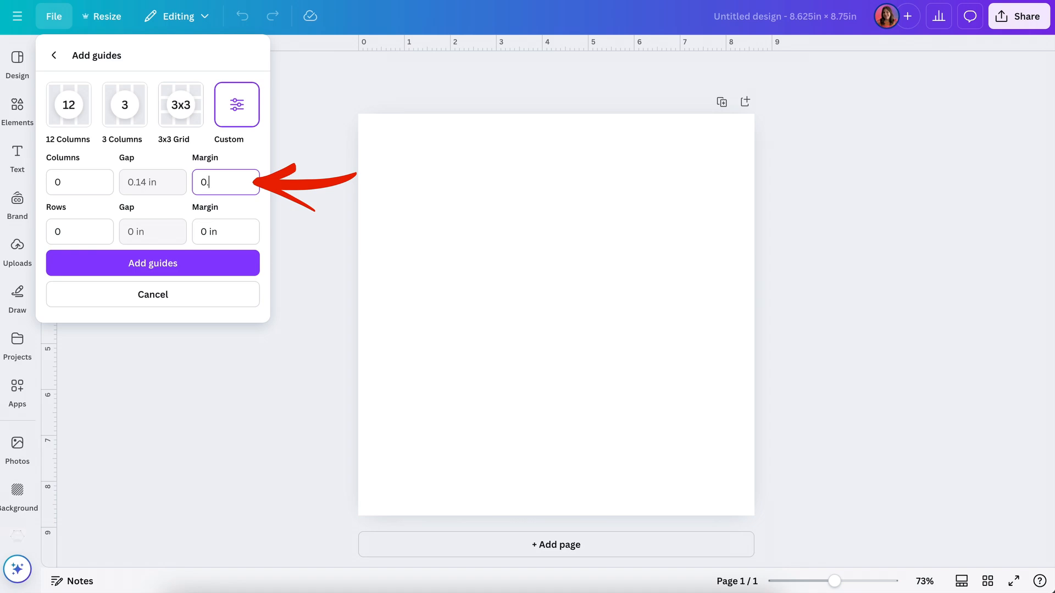
pyautogui.write('125')
pyautogui.click(208, 232)
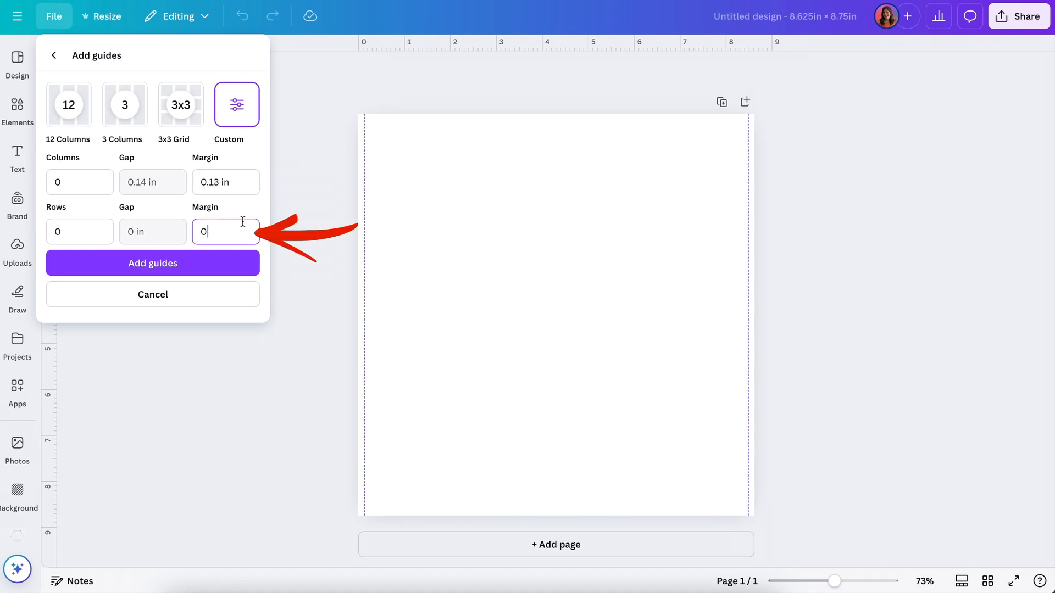
pyautogui.write('.125')
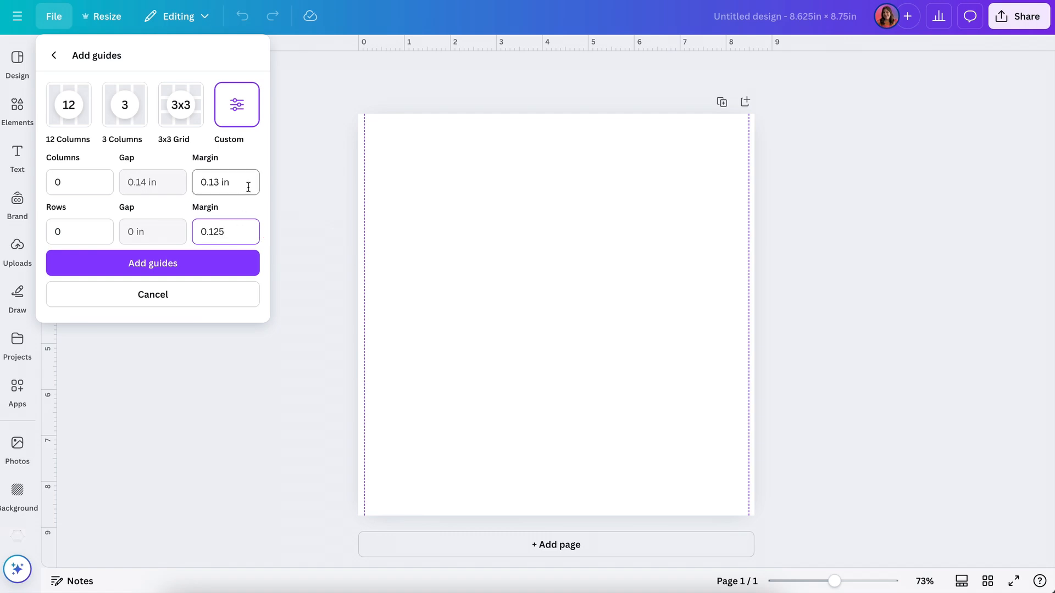
pyautogui.click(248, 187)
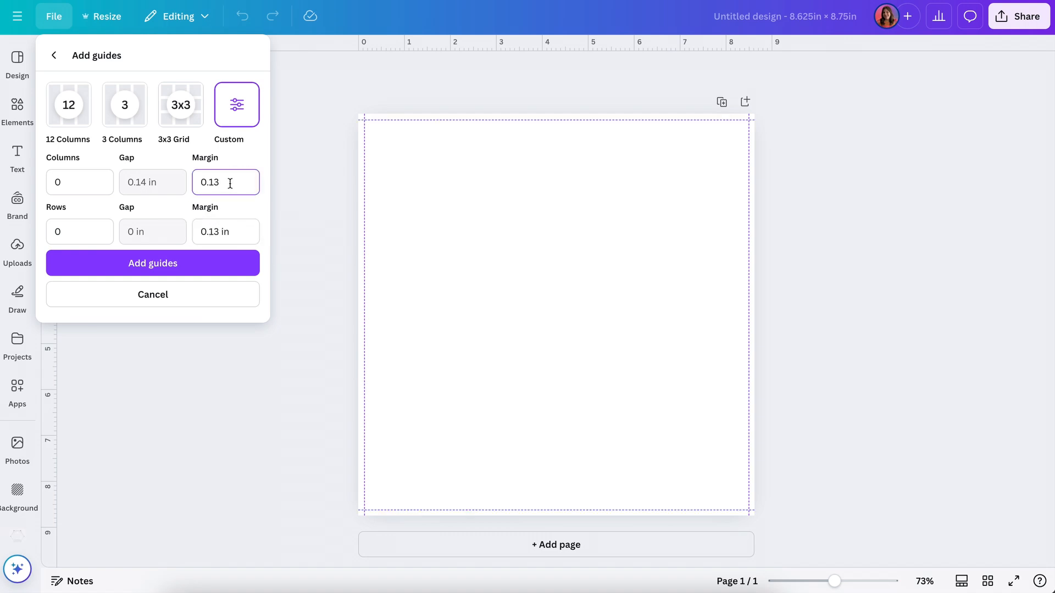
pyautogui.click(198, 266)
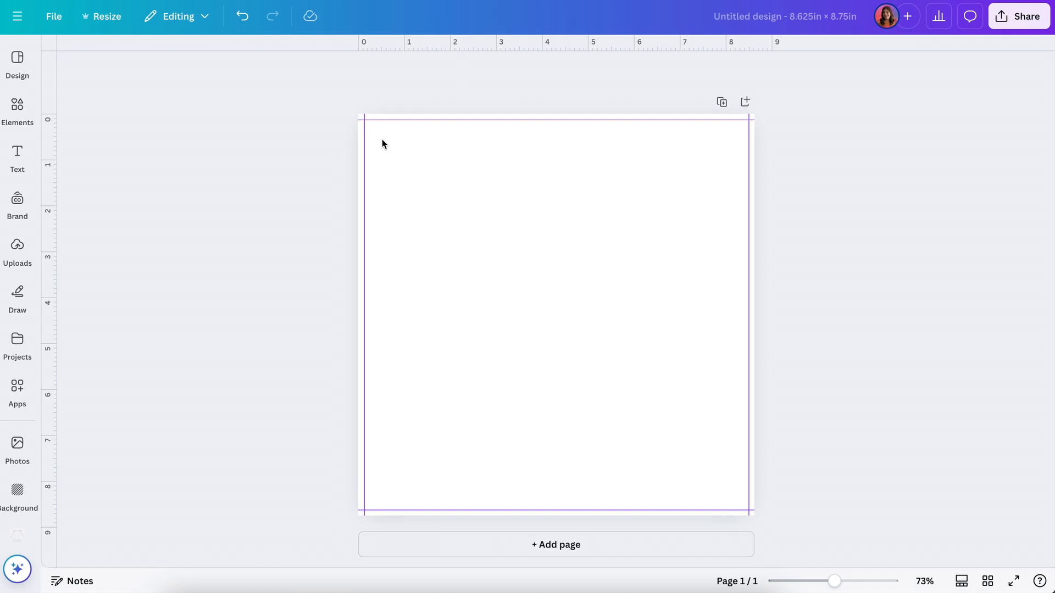
# Step: Check the guide lock option in the design's settings
pyautogui.click(61, 20)
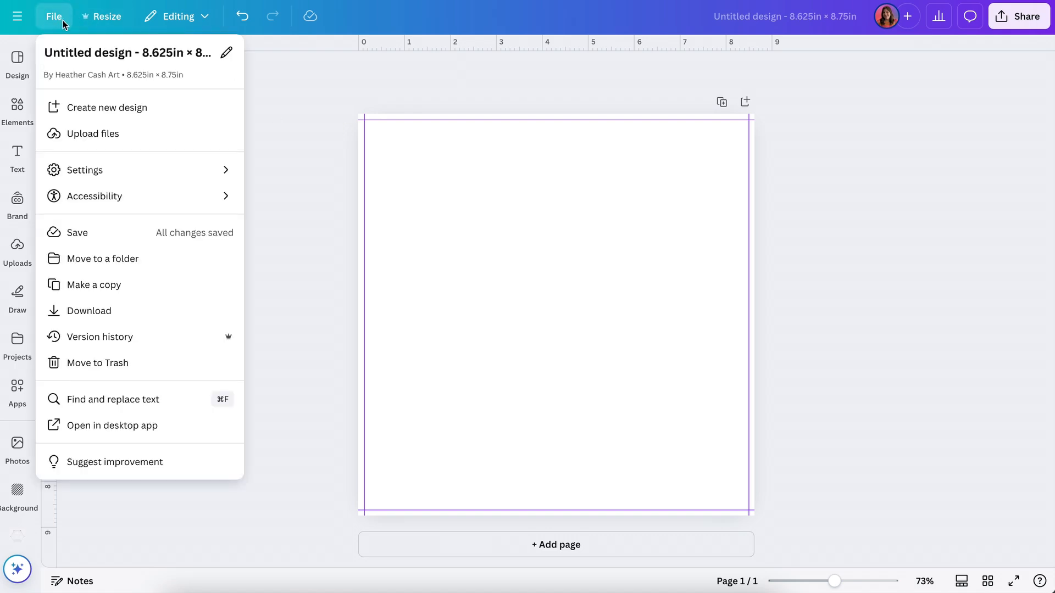
pyautogui.moveTo(146, 172)
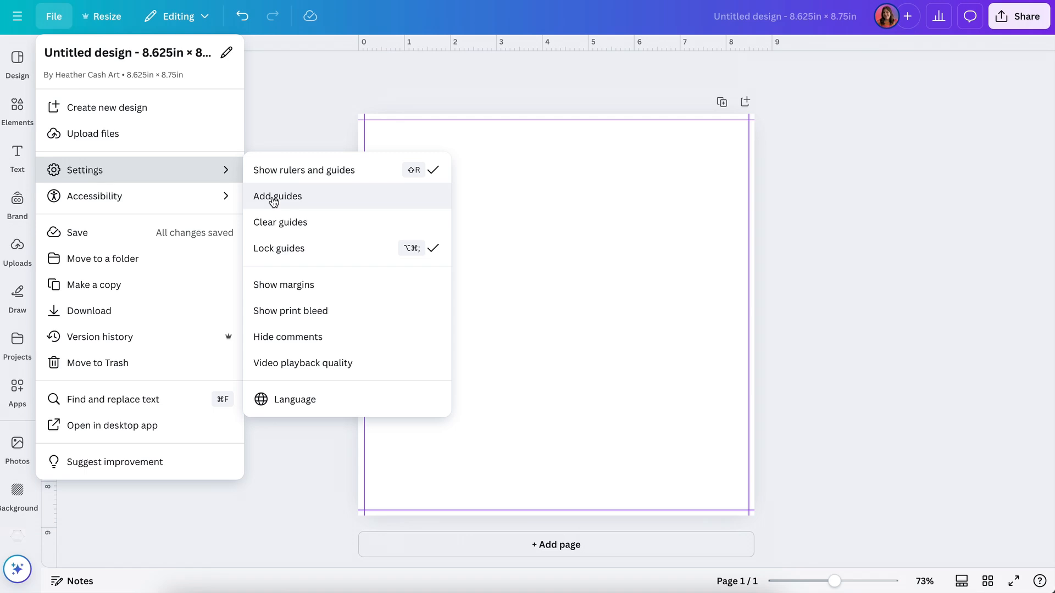
pyautogui.click(292, 113)
# Step: Add a square shape to the page, lock its ratio and set its width to 0.25 in
pyautogui.click(524, 267)
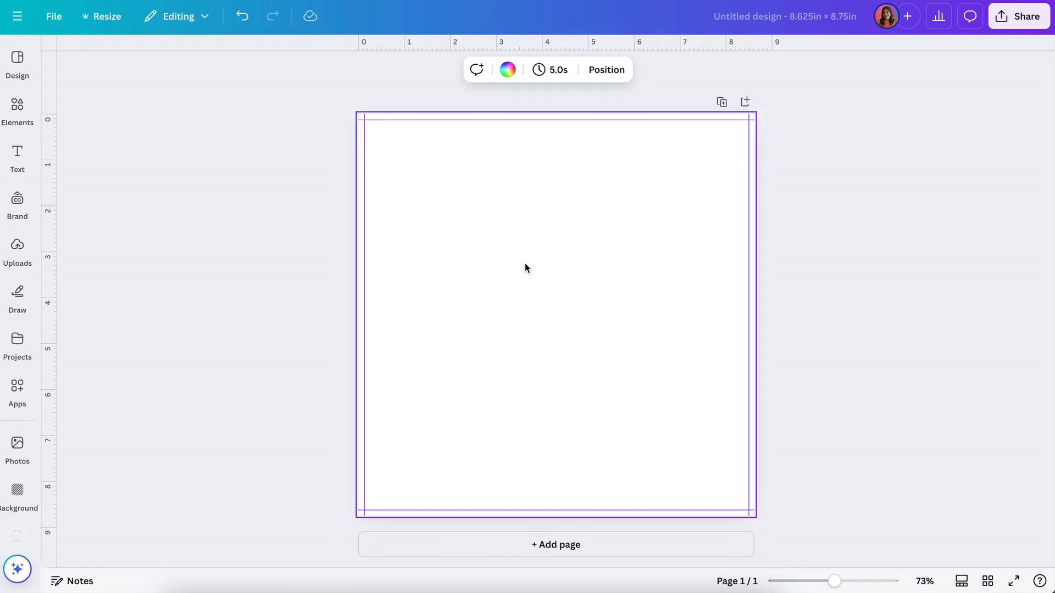
pyautogui.press('r')
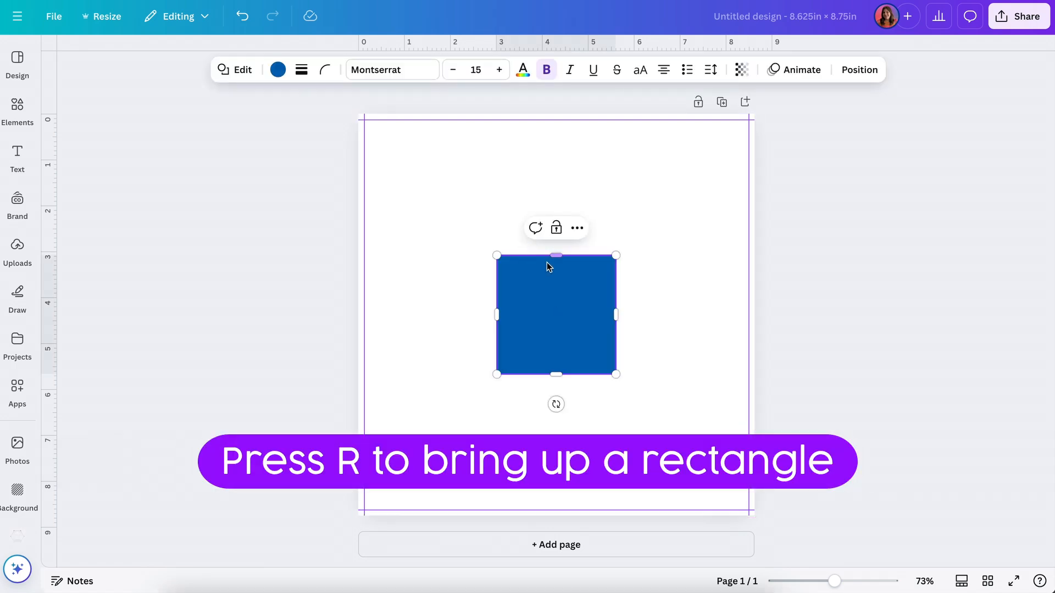
pyautogui.click(861, 72)
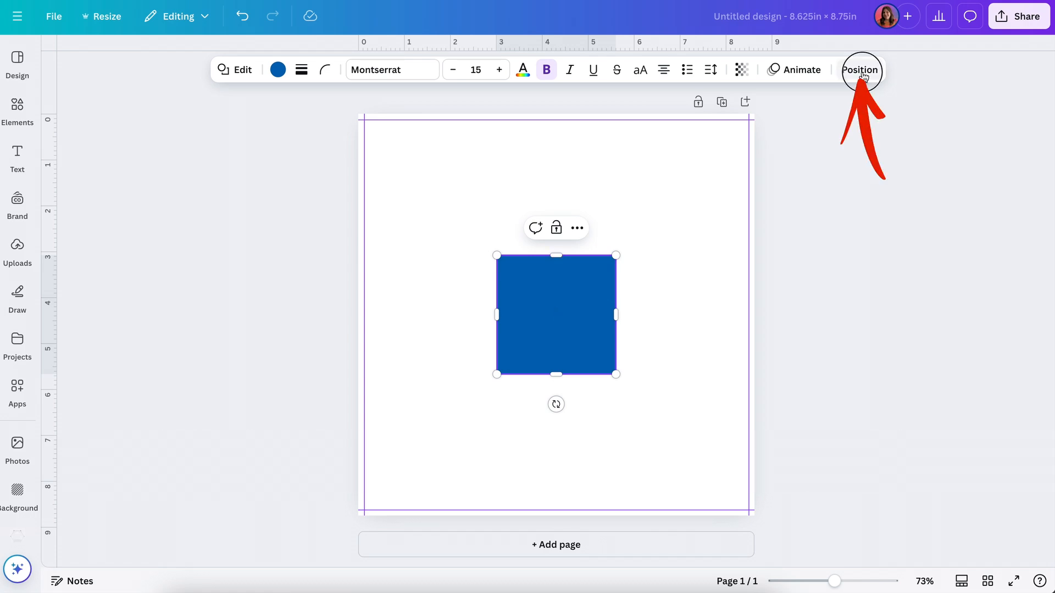
pyautogui.click(232, 363)
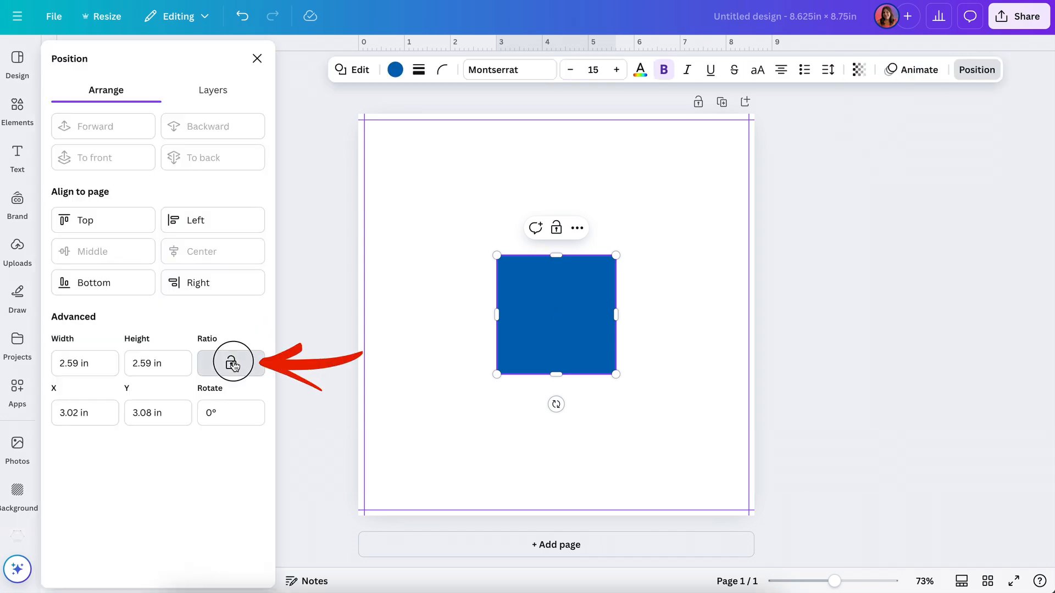
pyautogui.click(94, 363)
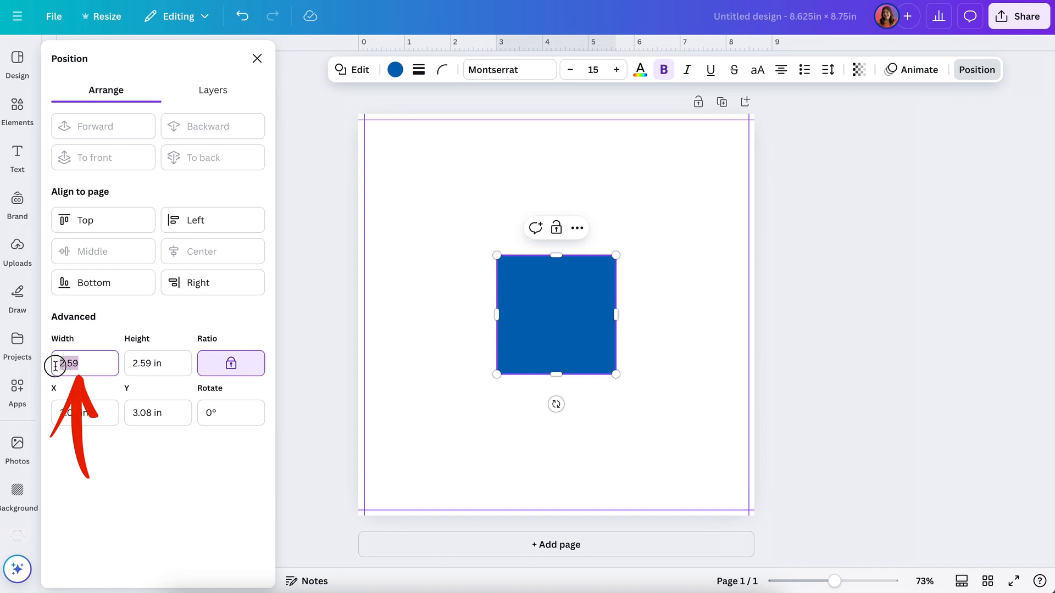
pyautogui.write('0')
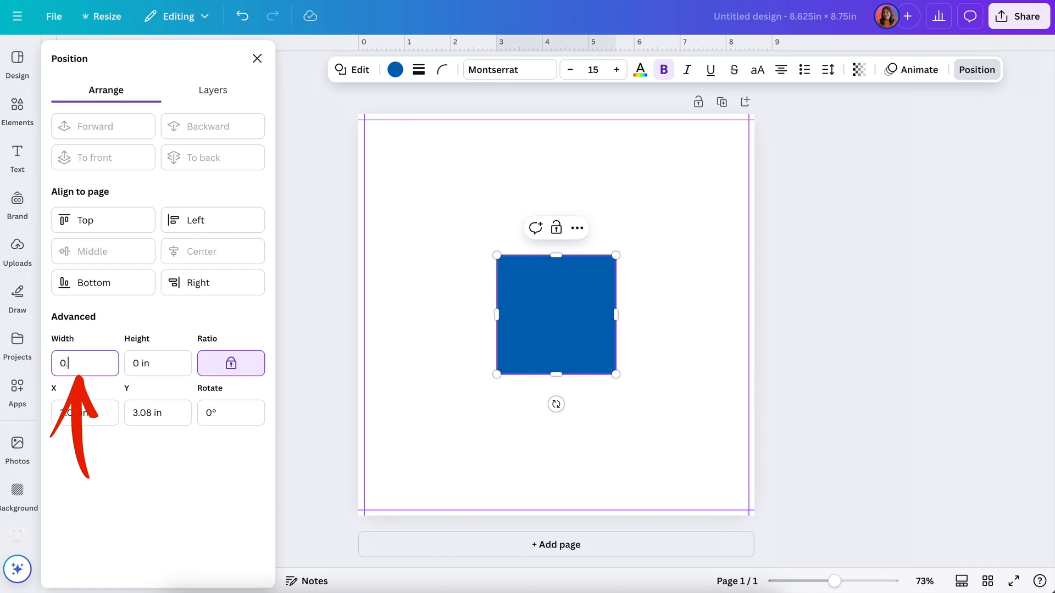
pyautogui.write('.25')
pyautogui.press('Return')
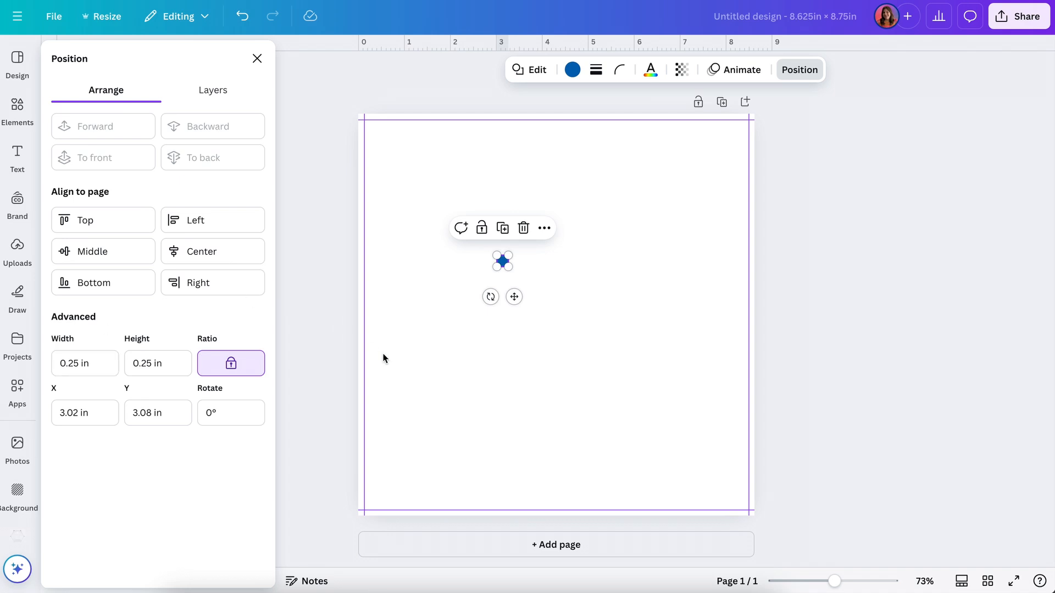
# Step: Snap the square into the upper-left corner of the margin guides, and add a horizontal and a vertical guide along its lower and right edges
pyautogui.click(401, 202)
pyautogui.hotkey('ctrl', '+')
pyautogui.hotkey('ctrl', '+')
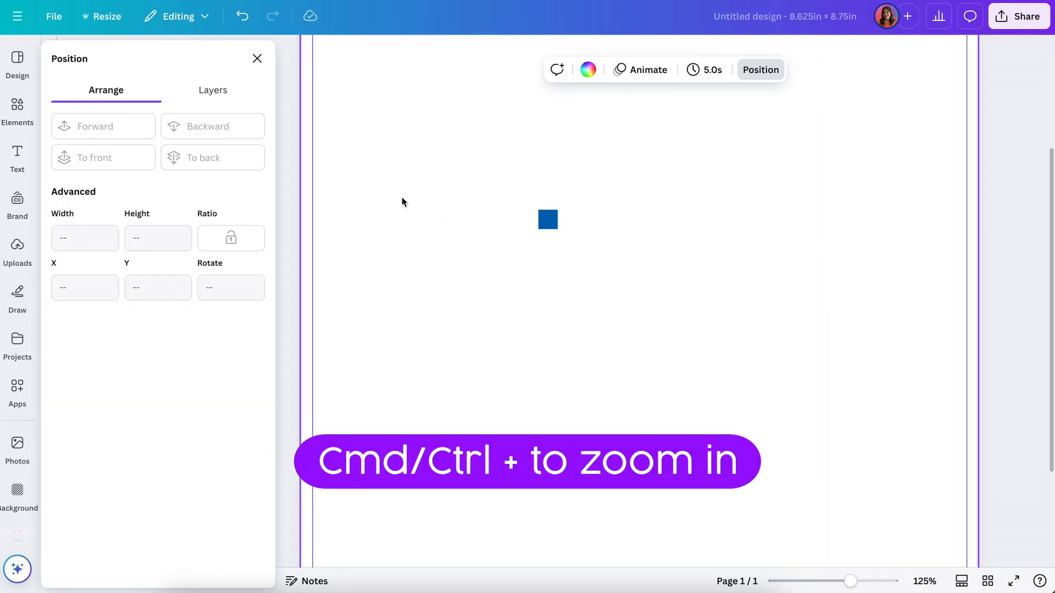
pyautogui.scroll(2, 402, 199)
pyautogui.click(550, 322)
pyautogui.moveTo(496, 295); pyautogui.dragTo(326, 90)
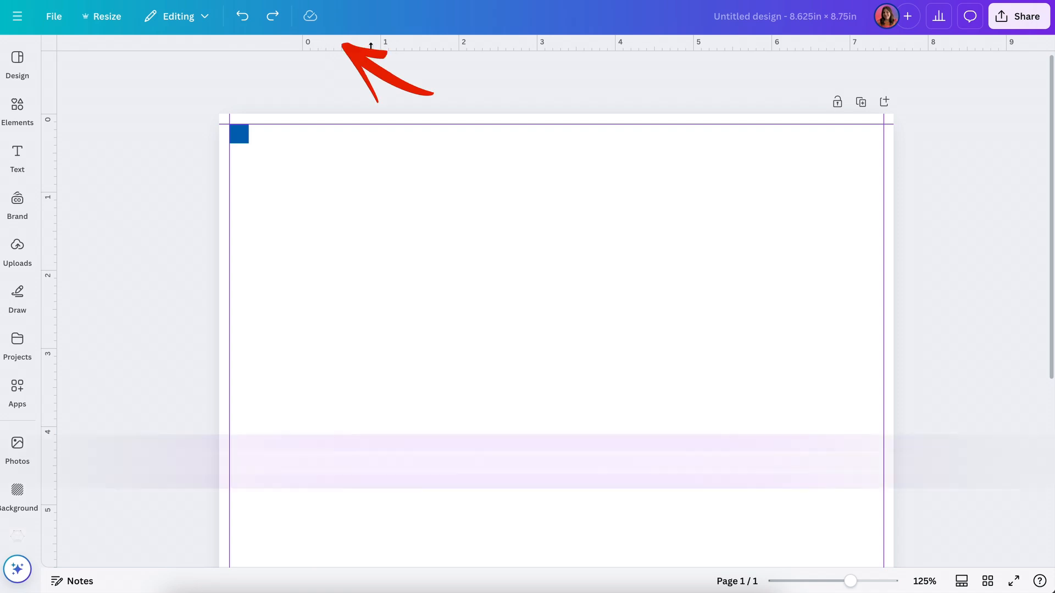
pyautogui.moveTo(357, 43); pyautogui.dragTo(353, 147)
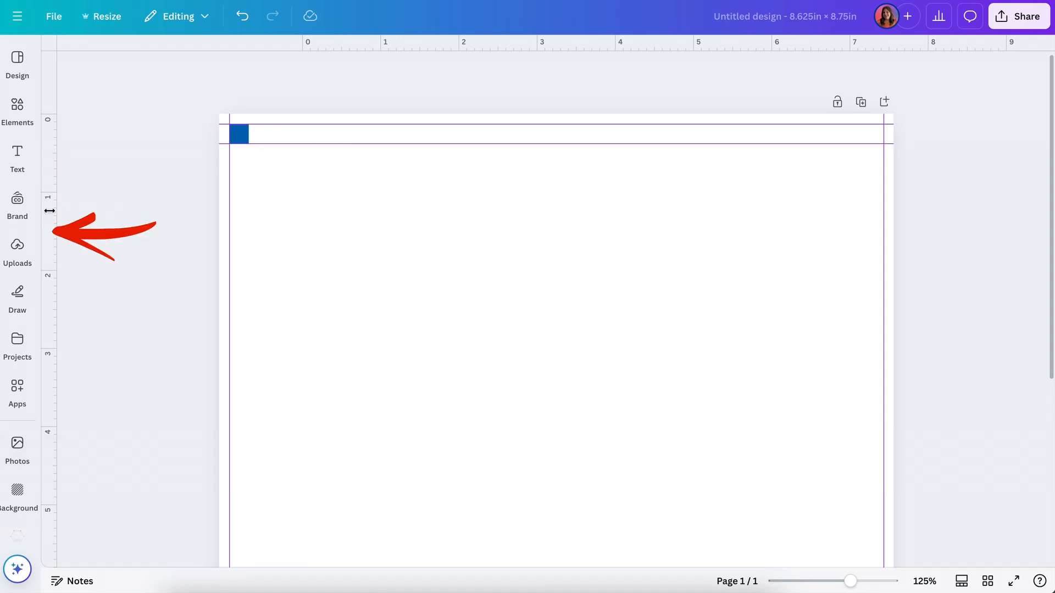
pyautogui.moveTo(47, 211); pyautogui.dragTo(249, 213)
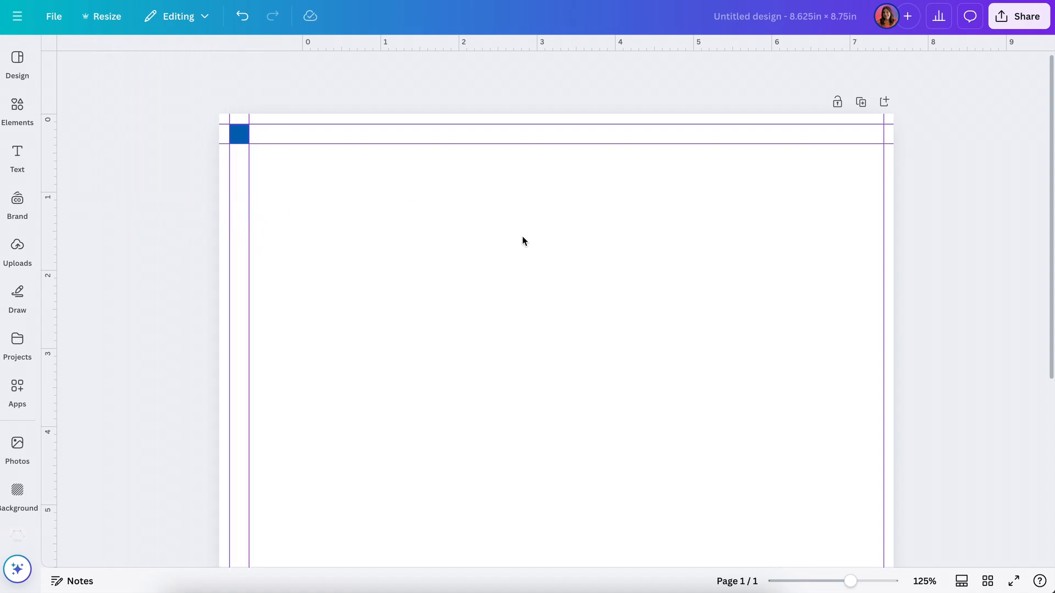
# Step: Move the blue square from the upper-left corner into the lower-right corner of the bleed guides
pyautogui.click(240, 137)
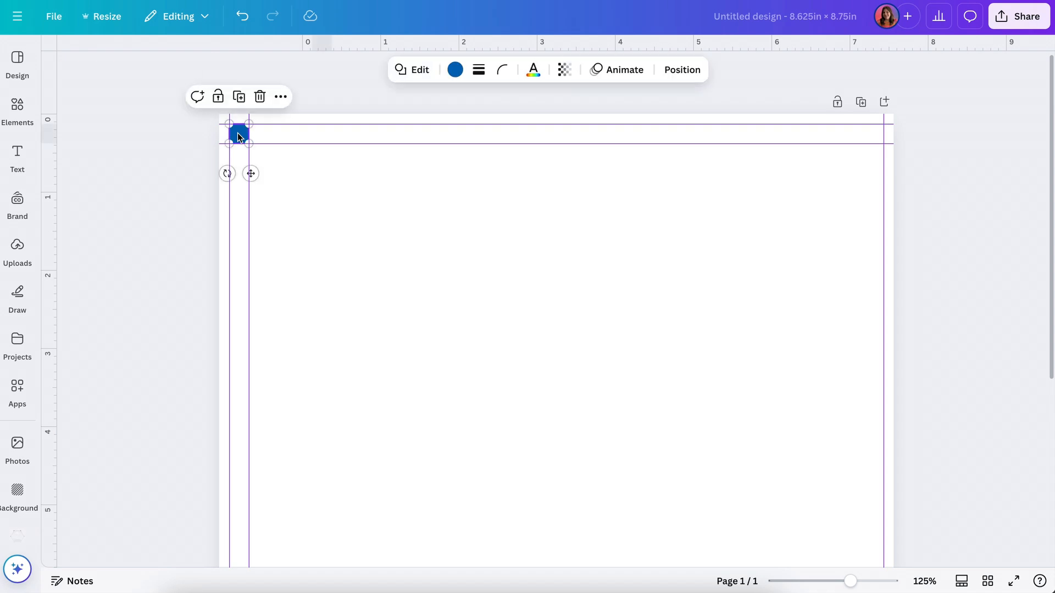
pyautogui.moveTo(238, 137); pyautogui.dragTo(799, 532)
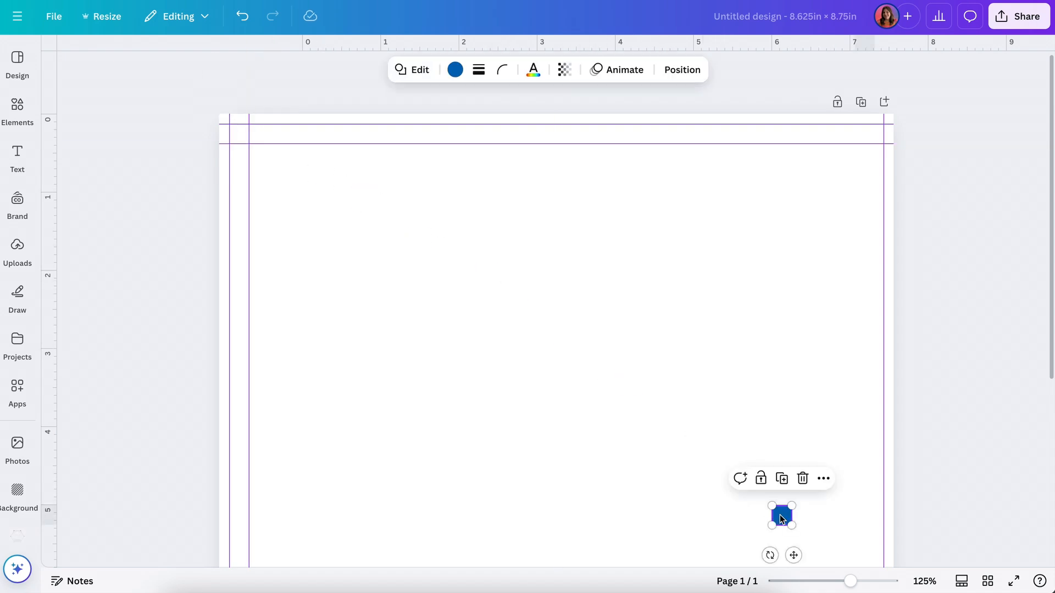
pyautogui.scroll(-1, 779, 516)
pyautogui.scroll(-3, 780, 515)
pyautogui.moveTo(793, 413); pyautogui.dragTo(880, 559)
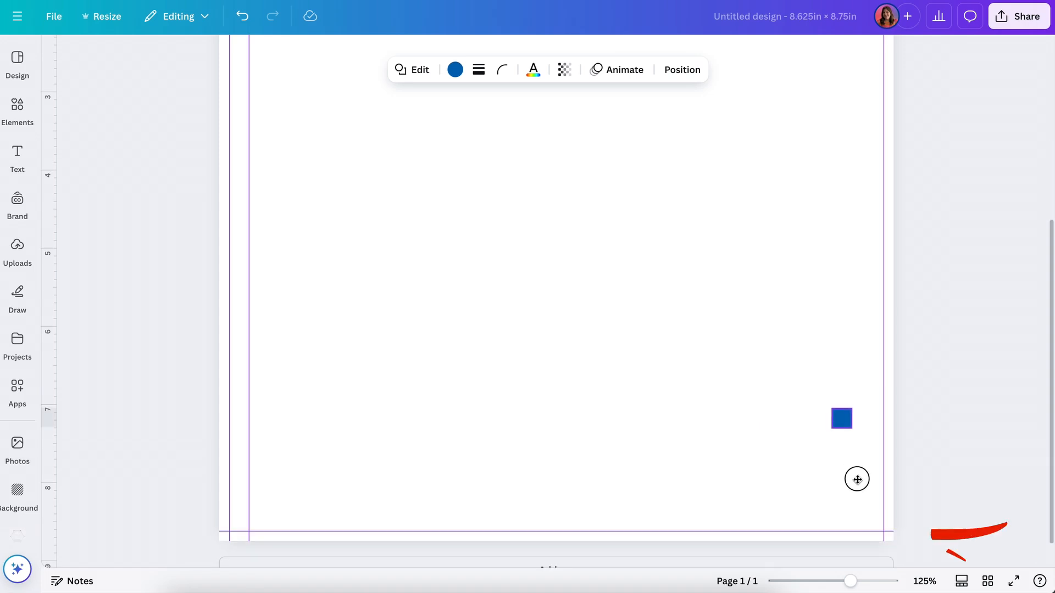
# Step: Add a vertical and a horizontal guide along the square's left and upper edges, and delete the square
pyautogui.scroll(-1, 133, 425)
pyautogui.moveTo(56, 435); pyautogui.dragTo(862, 433)
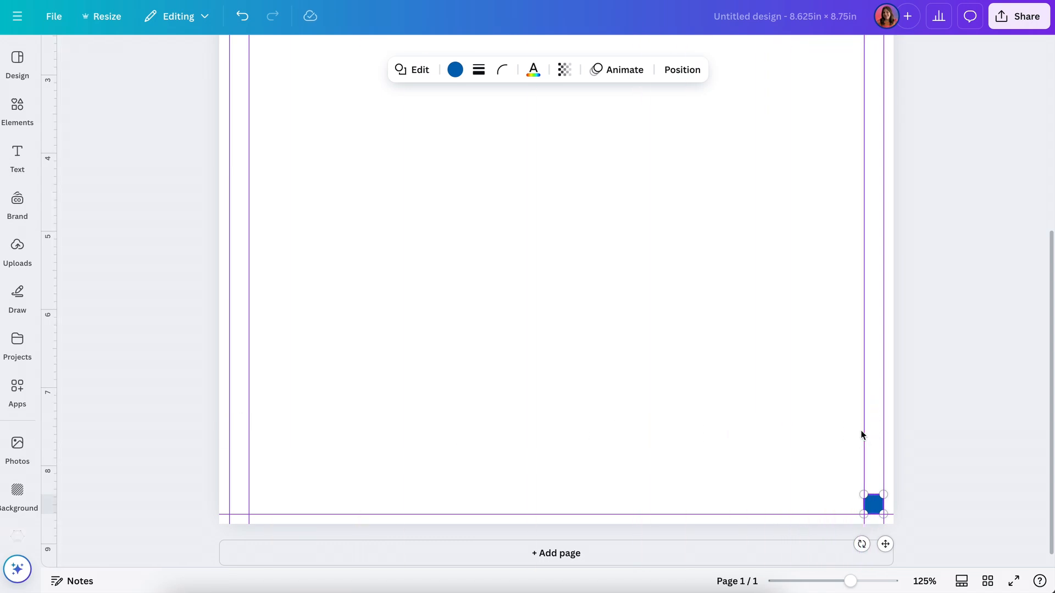
pyautogui.scroll(3, 822, 110)
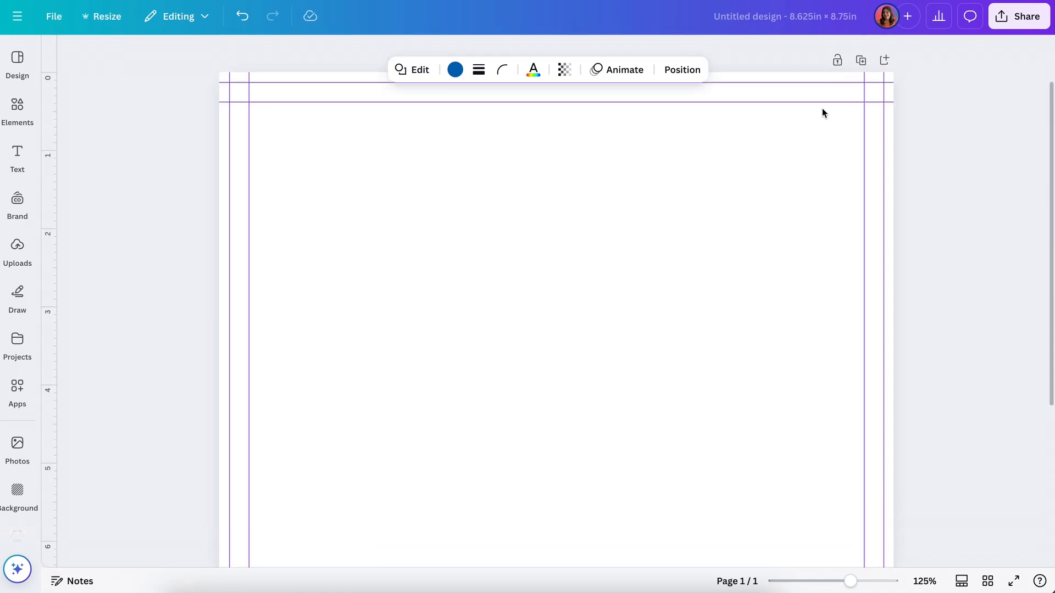
pyautogui.scroll(2, 823, 113)
pyautogui.moveTo(829, 42); pyautogui.dragTo(806, 488)
pyautogui.scroll(-5, 810, 275)
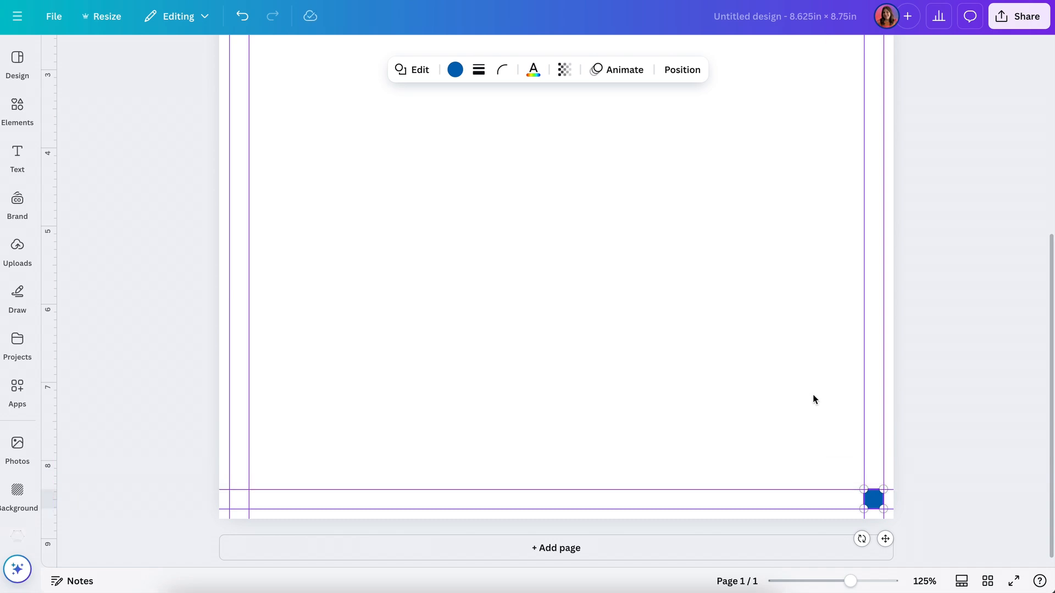
pyautogui.press('Delete')
pyautogui.scroll(1, 815, 400)
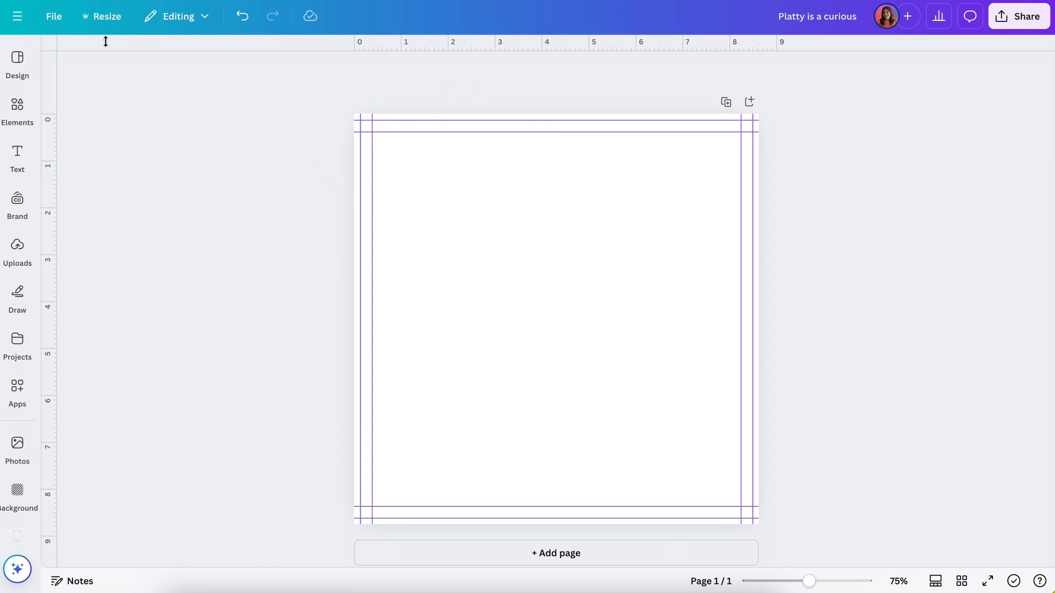
# Step: Look through the design's file and settings options
pyautogui.click(55, 18)
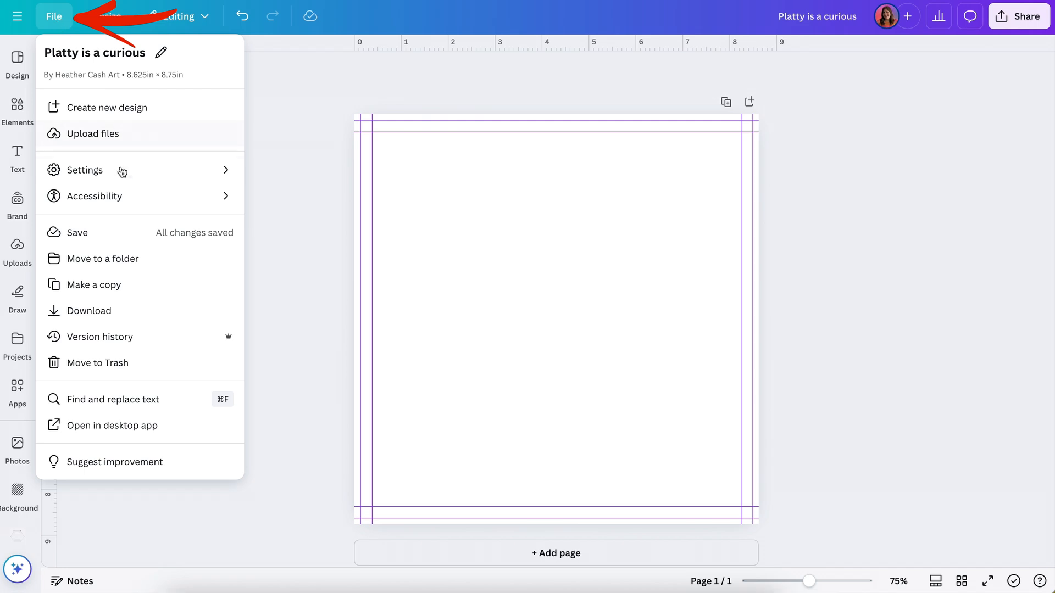
pyautogui.moveTo(122, 171)
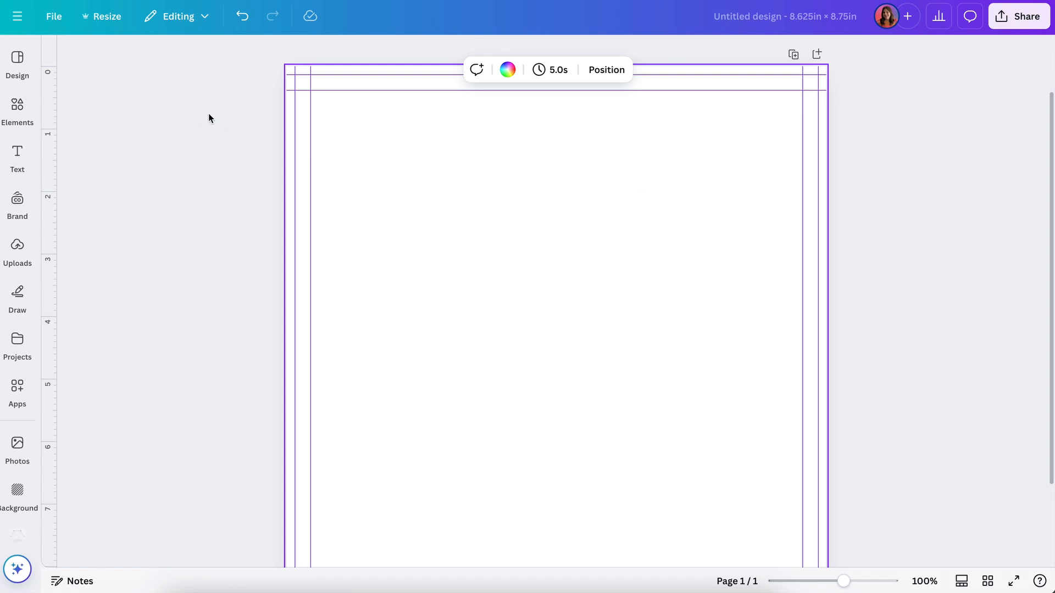
pyautogui.click(209, 113)
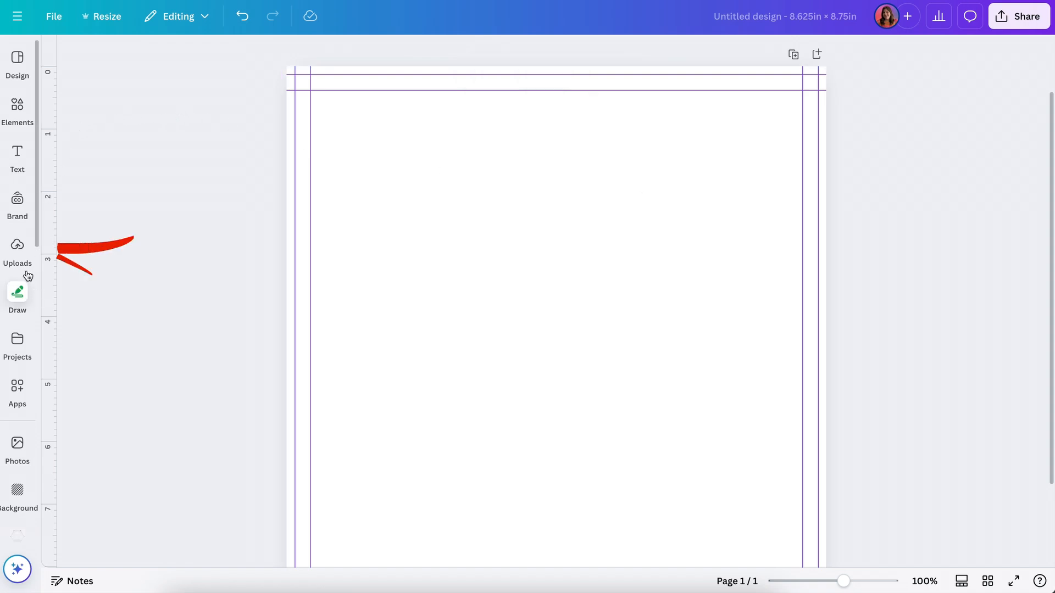
# Step: Upload platty-page-1.jpg from the Desktop and place it on the page
pyautogui.click(21, 253)
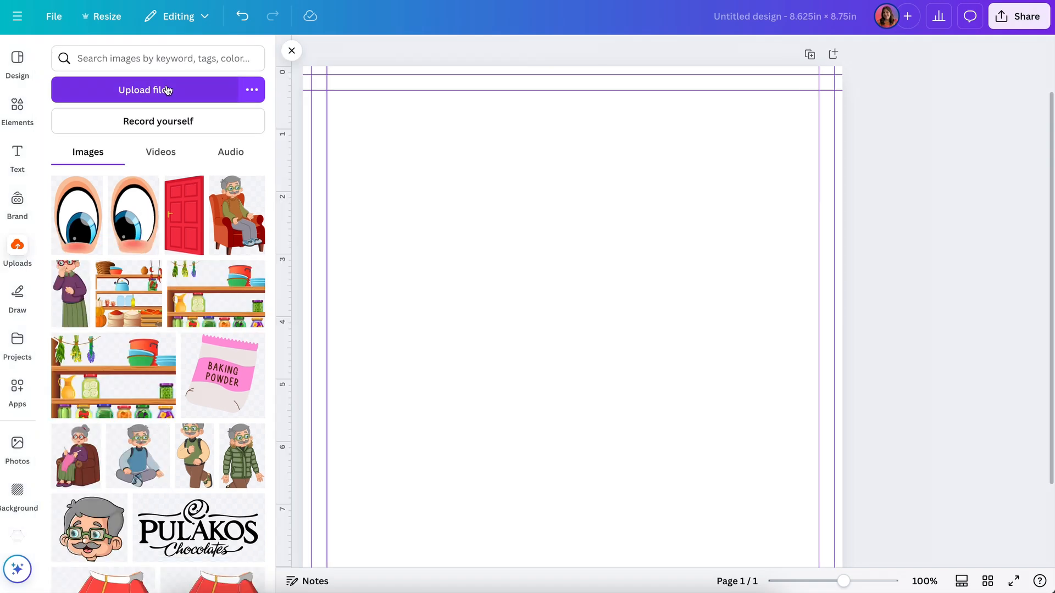
pyautogui.click(165, 92)
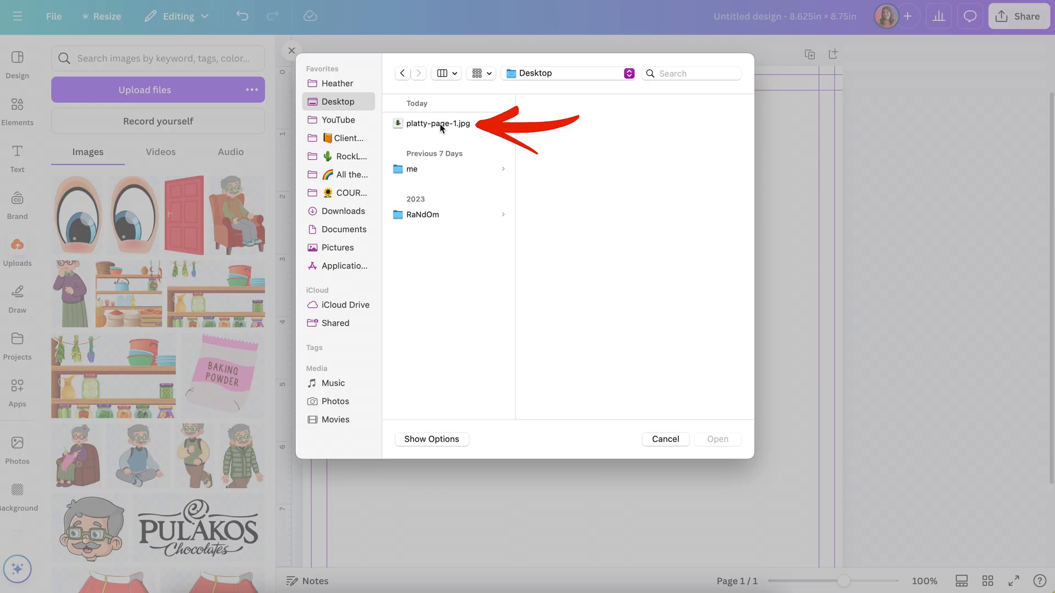
pyautogui.click(439, 126)
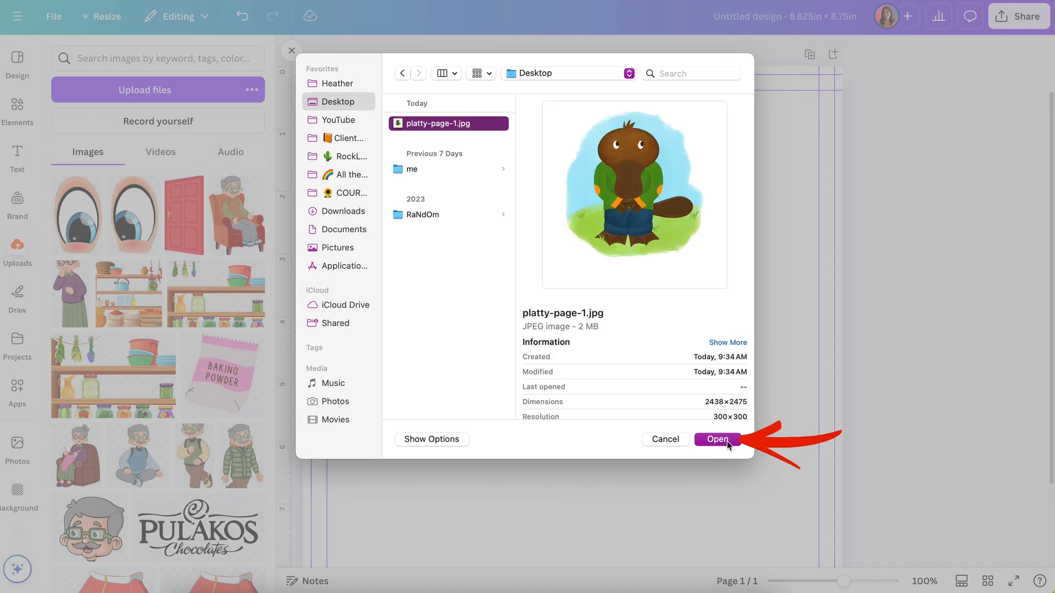
pyautogui.click(727, 442)
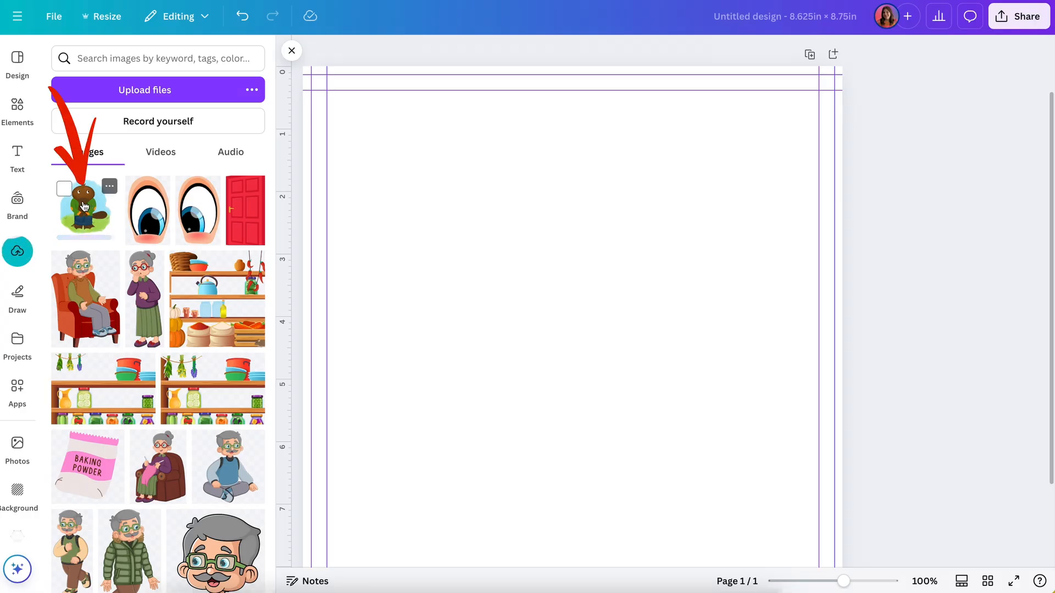
pyautogui.click(84, 207)
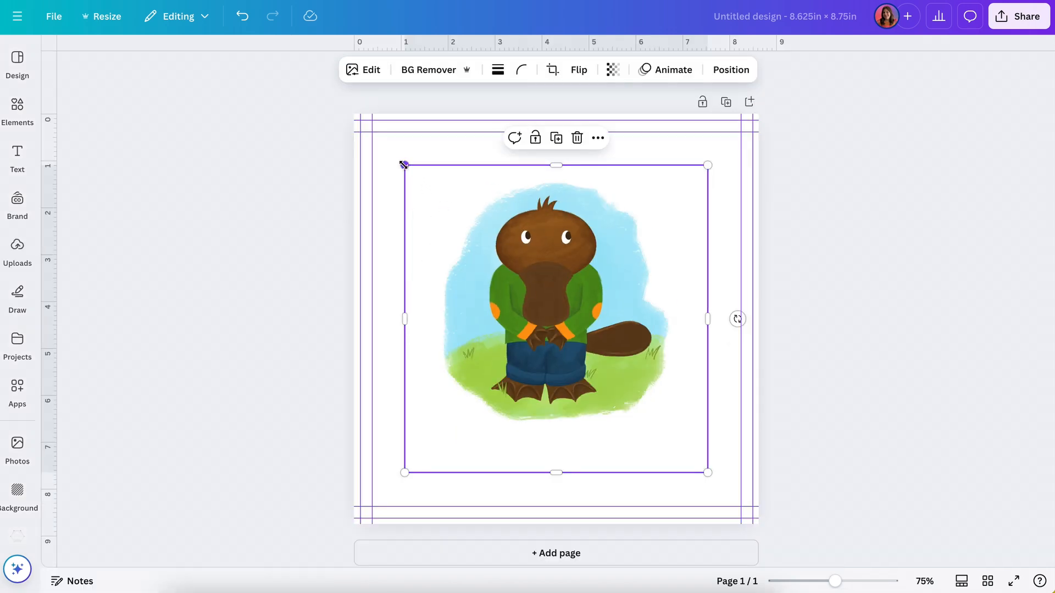
# Step: Enlarge the platypus illustration from its corners until it covers the whole page including the bleed
pyautogui.moveTo(405, 165); pyautogui.dragTo(354, 114)
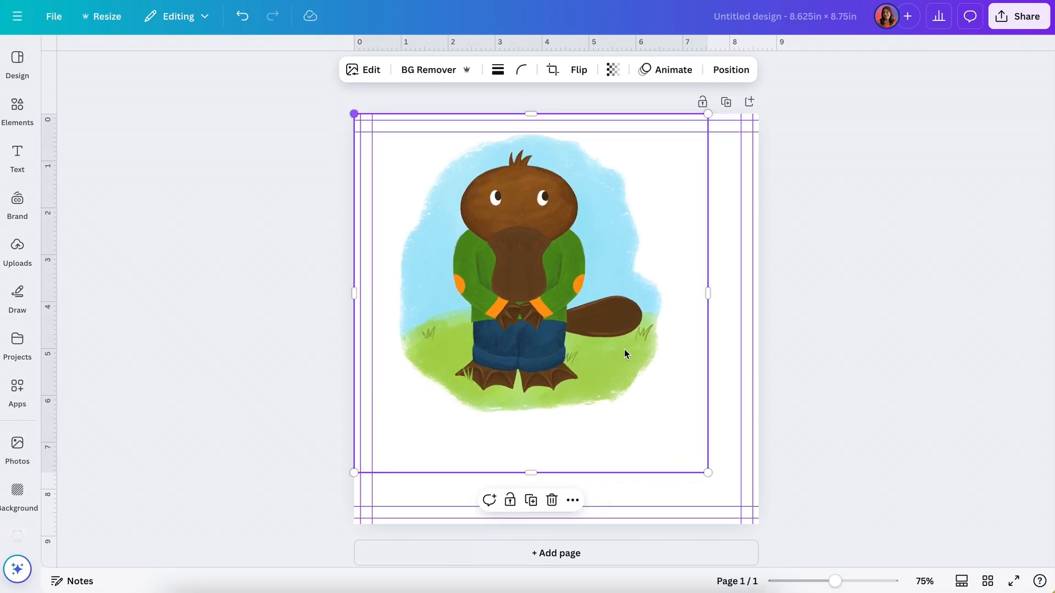
pyautogui.moveTo(708, 473); pyautogui.dragTo(757, 523)
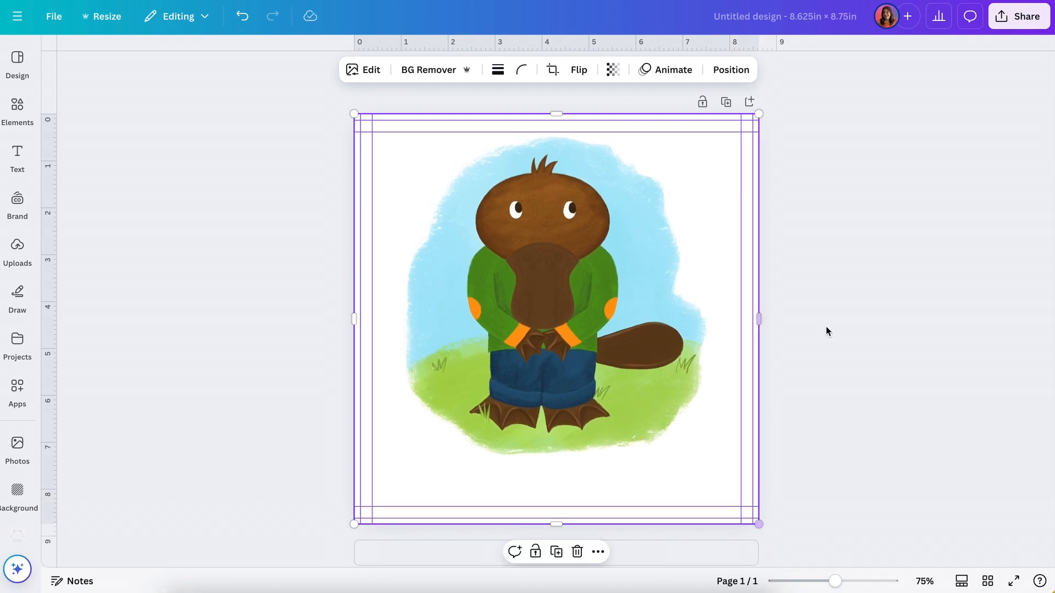
pyautogui.click(835, 316)
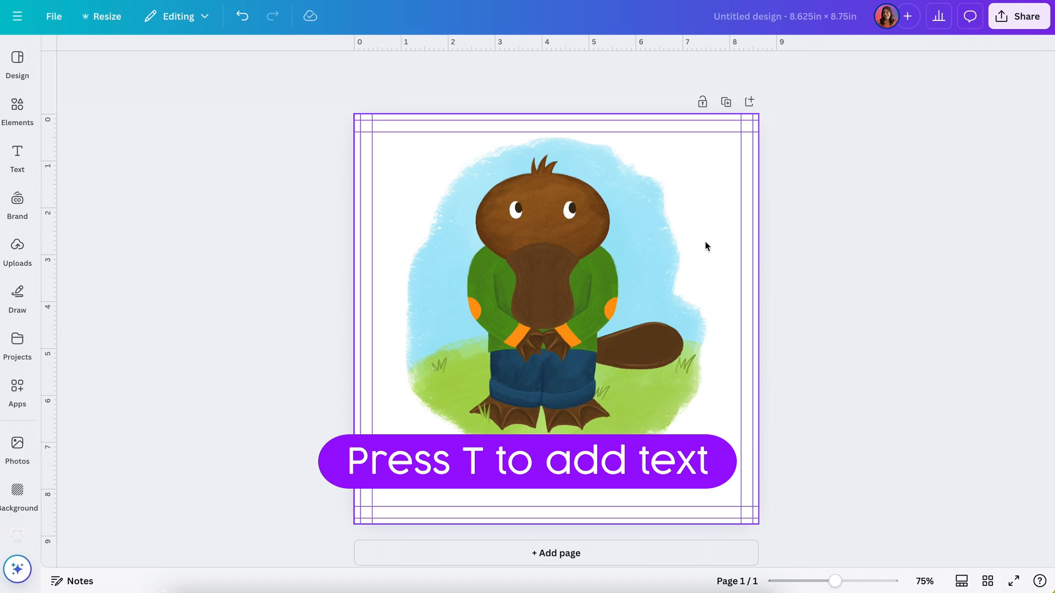
# Step: Add the two-line caption "Platty is a curious creature / with a flat tail and a bill." below the illustration, inside the safety margin
pyautogui.press('t')
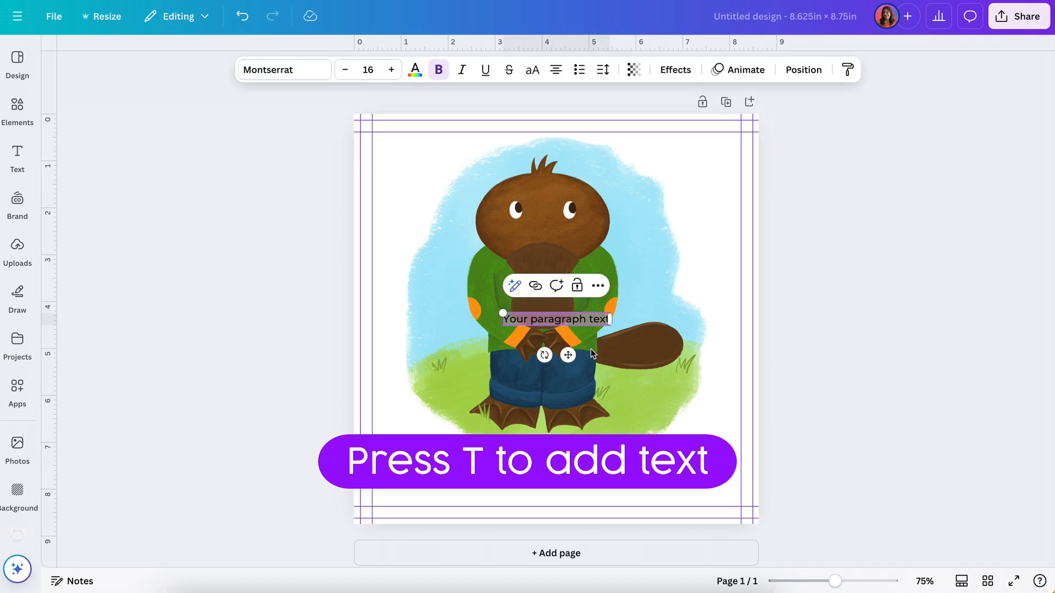
pyautogui.moveTo(568, 355); pyautogui.dragTo(567, 519)
pyautogui.write('Platt')
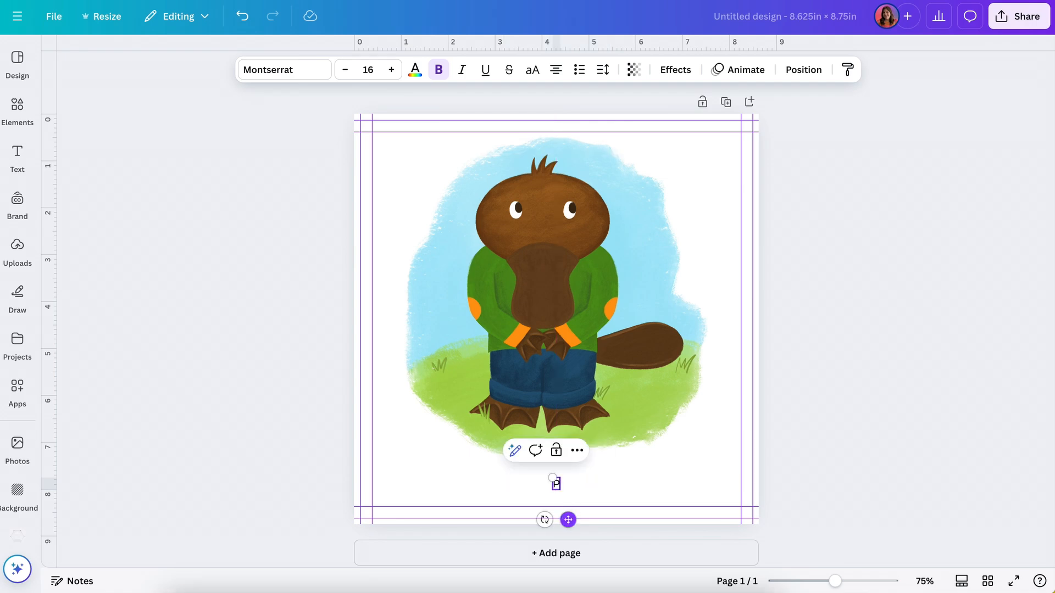
pyautogui.write('y is a curious creature')
pyautogui.press('Return')
pyautogui.write('with a flat tail and a bill.')
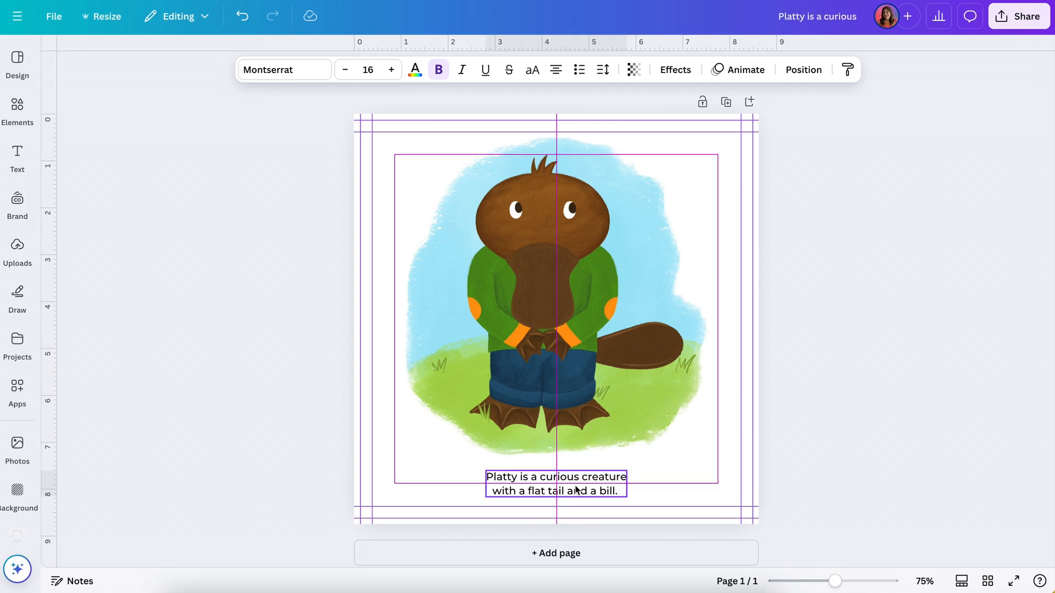
pyautogui.moveTo(573, 486); pyautogui.dragTo(574, 493)
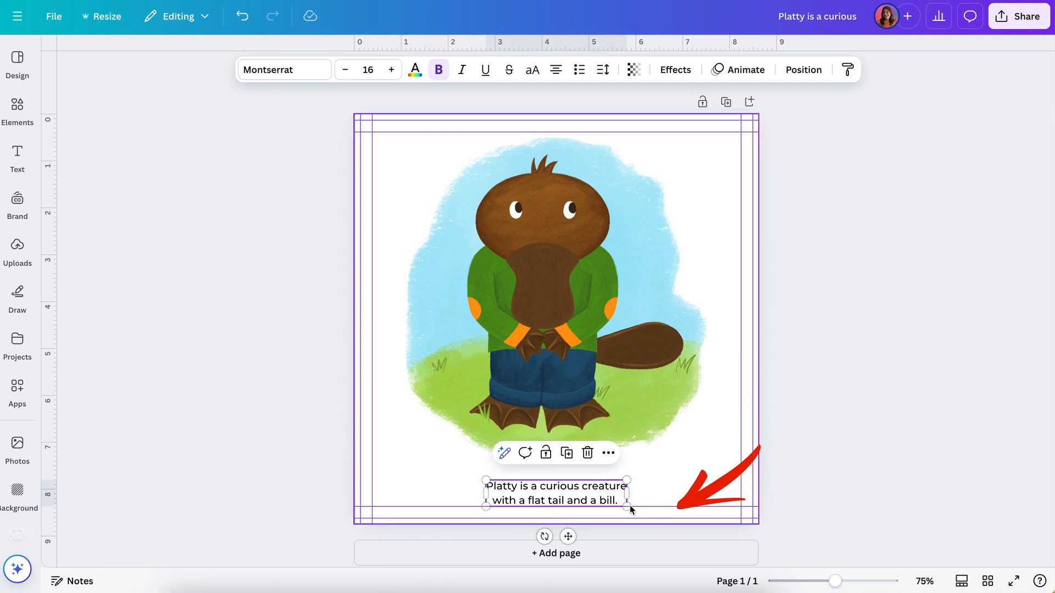
pyautogui.moveTo(584, 494); pyautogui.dragTo(590, 478)
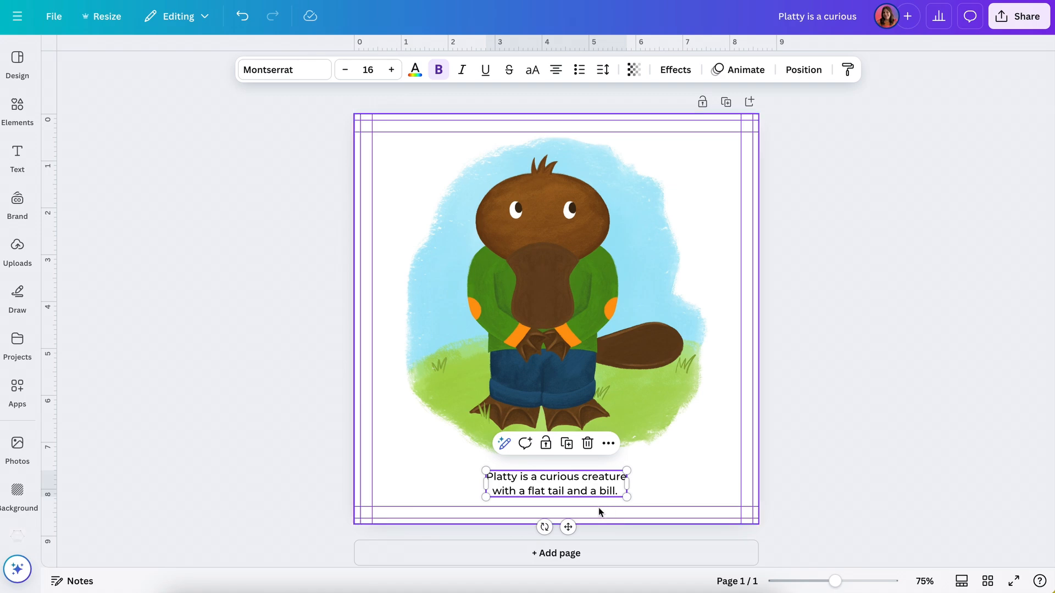
# Step: Set the caption's font to FF Providence Sans and browse the other available fonts
pyautogui.click(310, 73)
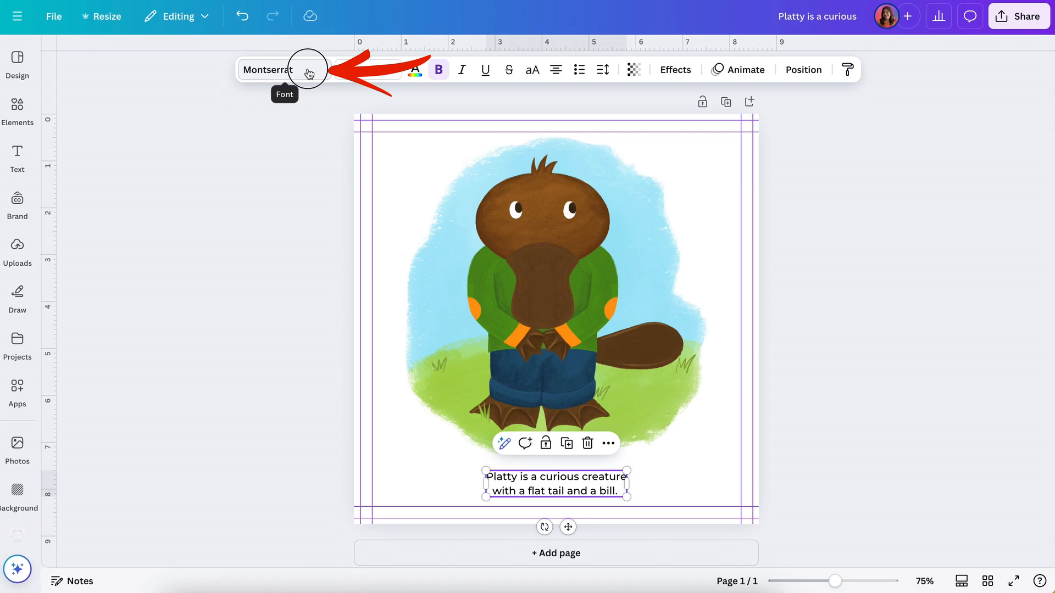
pyautogui.click(154, 299)
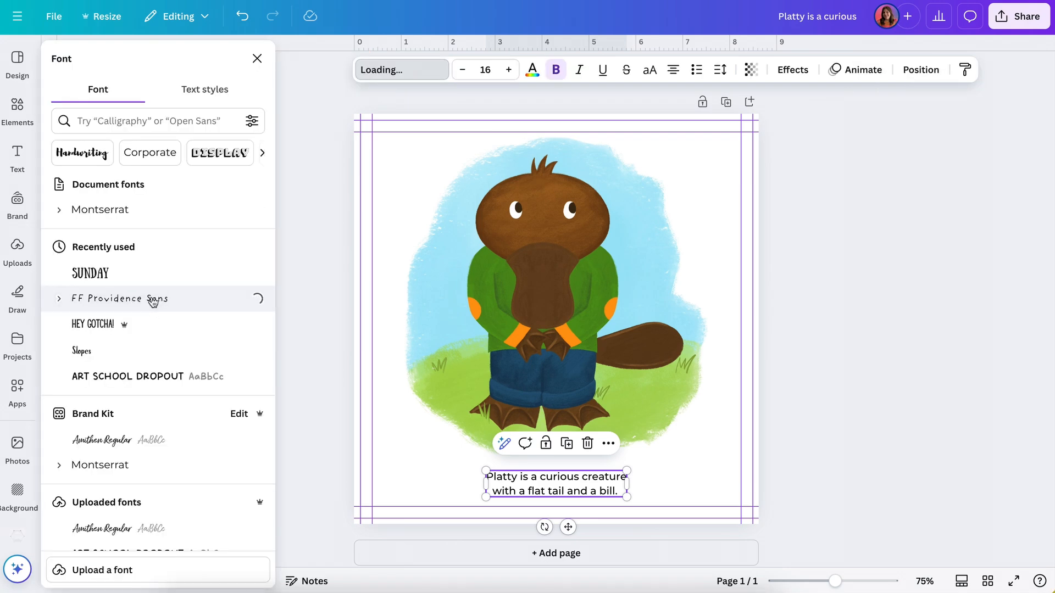
pyautogui.scroll(-10, 154, 415)
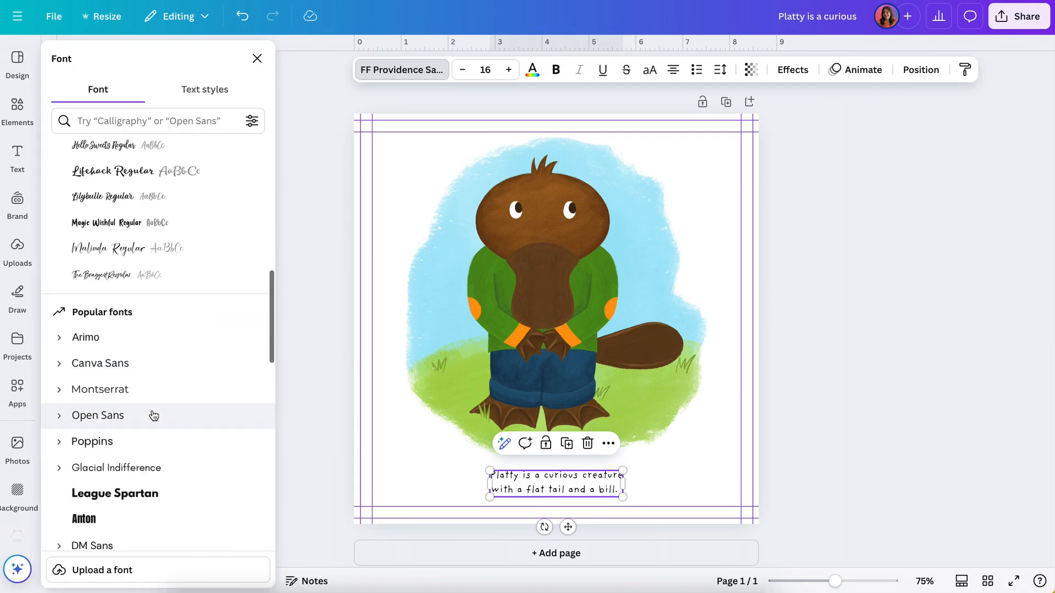
pyautogui.scroll(-12, 154, 415)
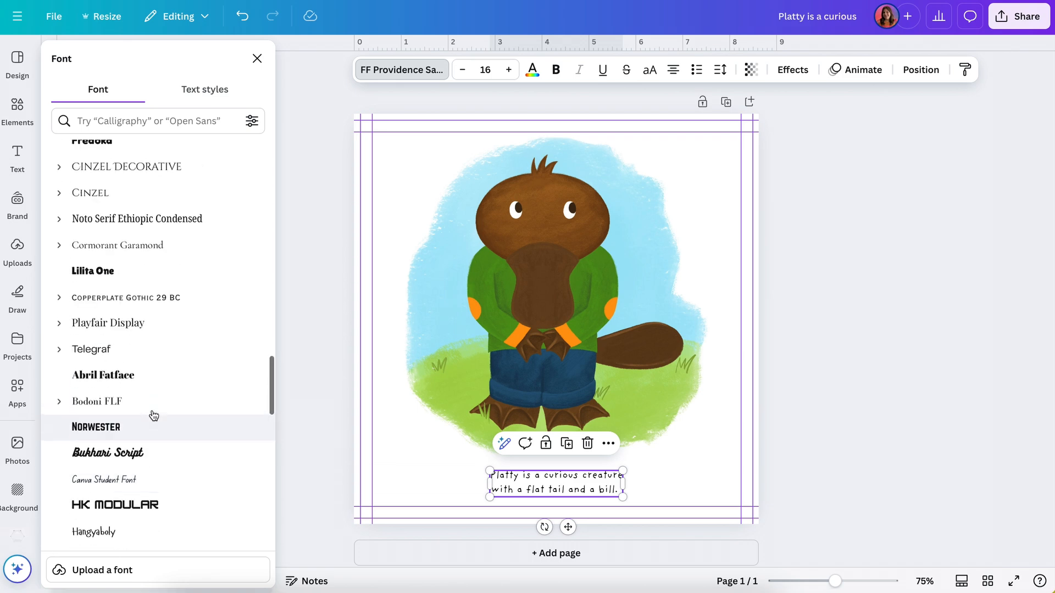
pyautogui.scroll(5, 154, 415)
pyautogui.scroll(2, 153, 415)
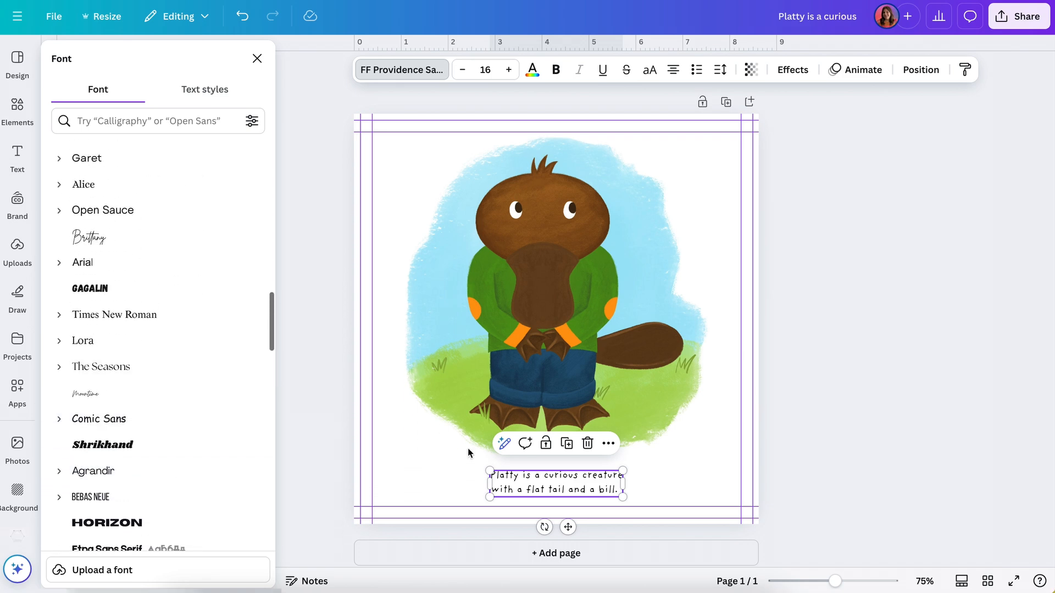
# Step: Enlarge the caption text to font size 24.6
pyautogui.click(509, 70)
pyautogui.click(509, 69)
pyautogui.click(509, 69)
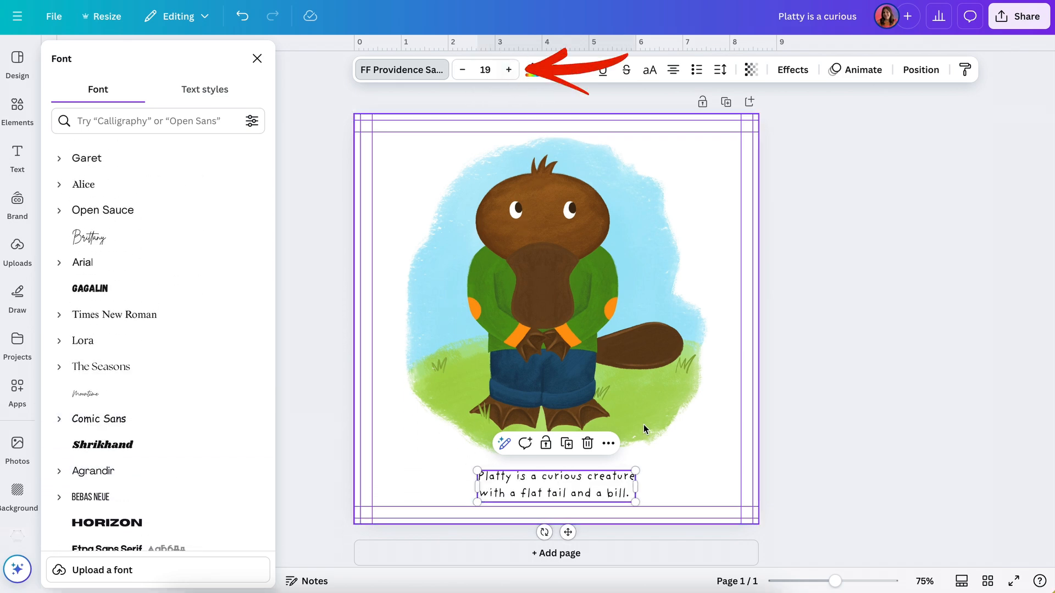
pyautogui.moveTo(636, 471); pyautogui.dragTo(684, 454)
# Step: Set the caption's line spacing to 1.09 and its text color to the photo's green #91c04e
pyautogui.click(719, 69)
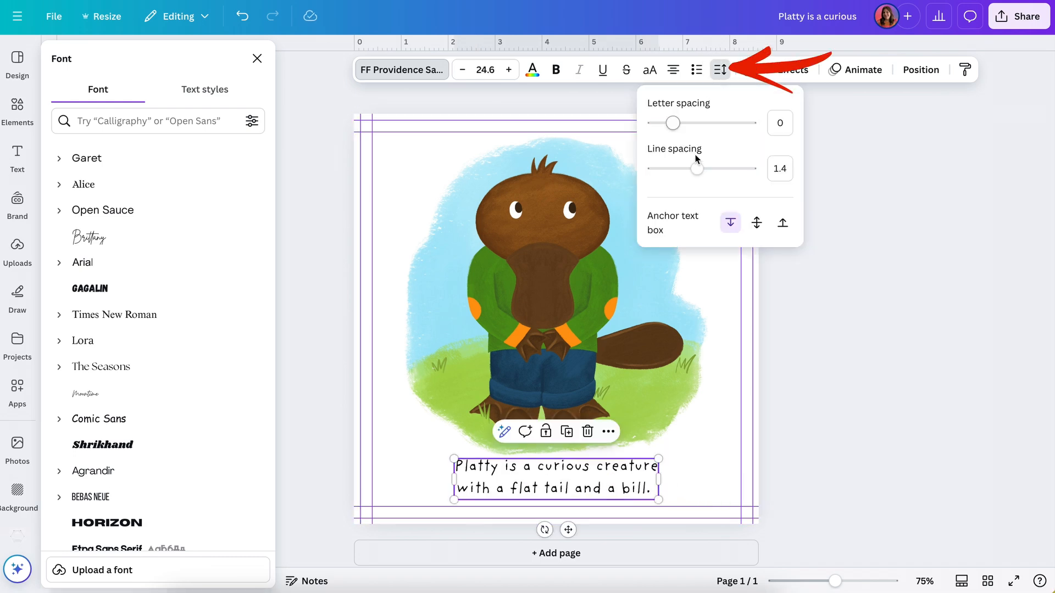
pyautogui.moveTo(697, 170); pyautogui.dragTo(683, 168)
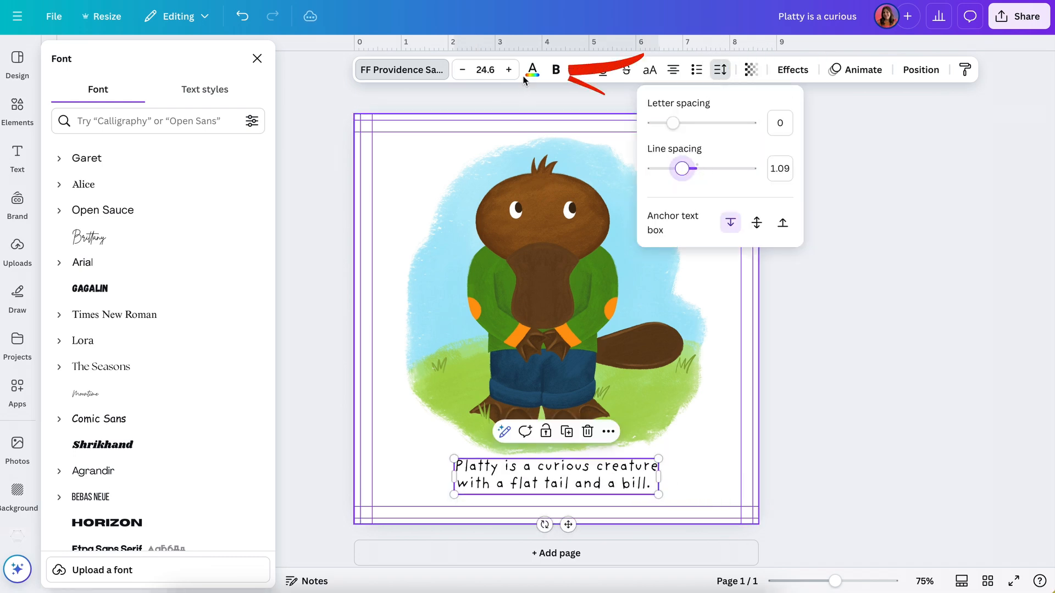
pyautogui.click(533, 70)
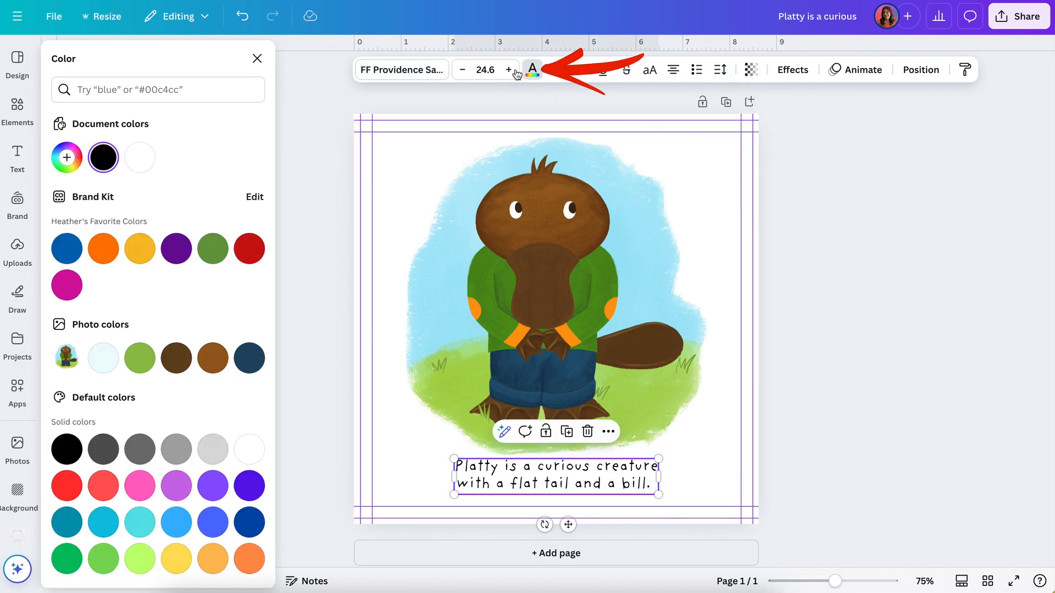
pyautogui.click(141, 362)
pyautogui.click(802, 354)
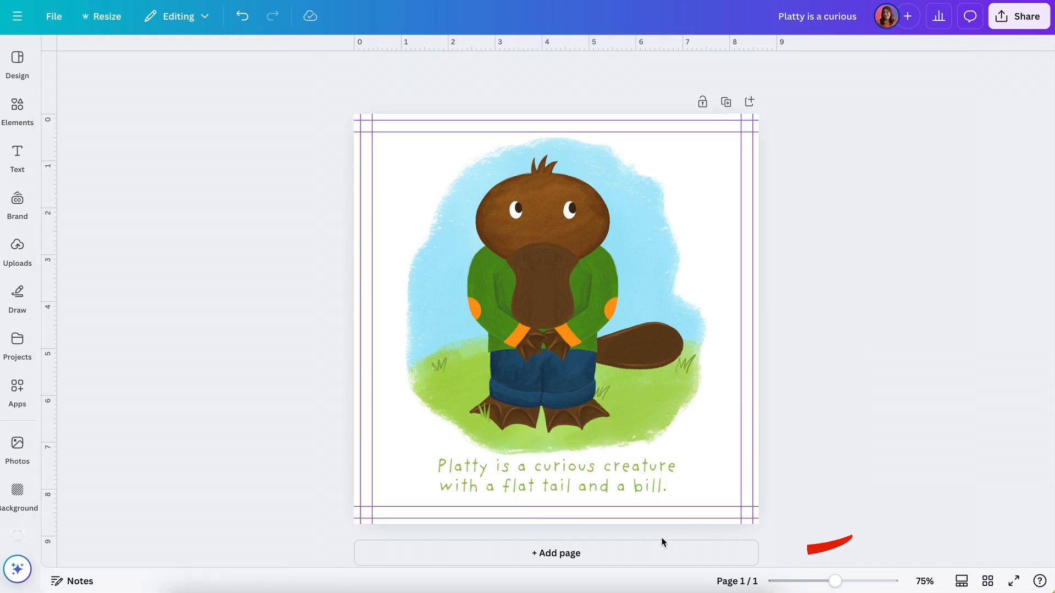
# Step: Add a blank second page after the illustrated page and return to page 1
pyautogui.click(647, 557)
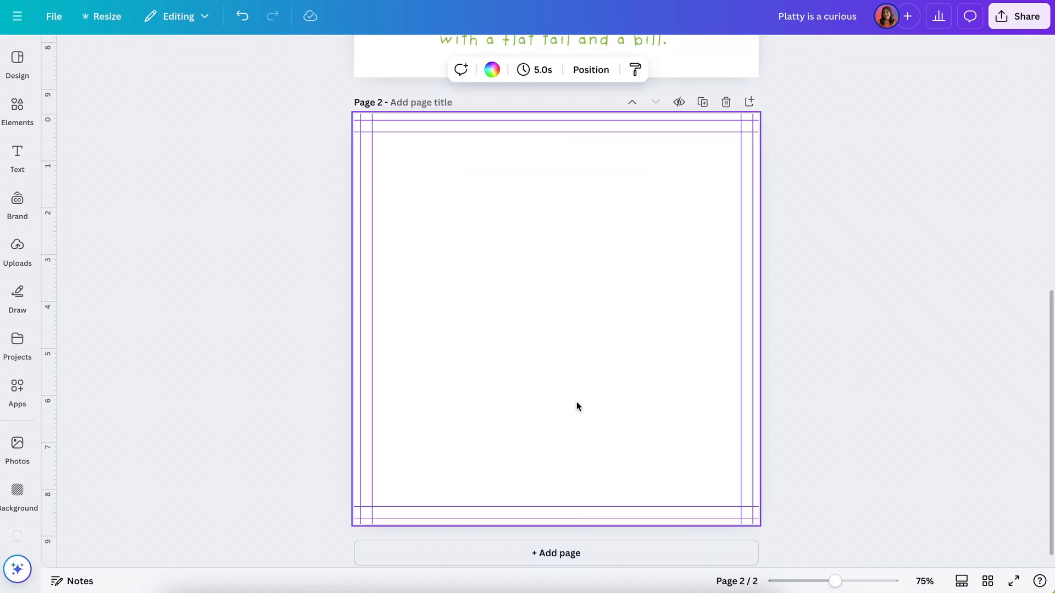
pyautogui.scroll(3, 737, 328)
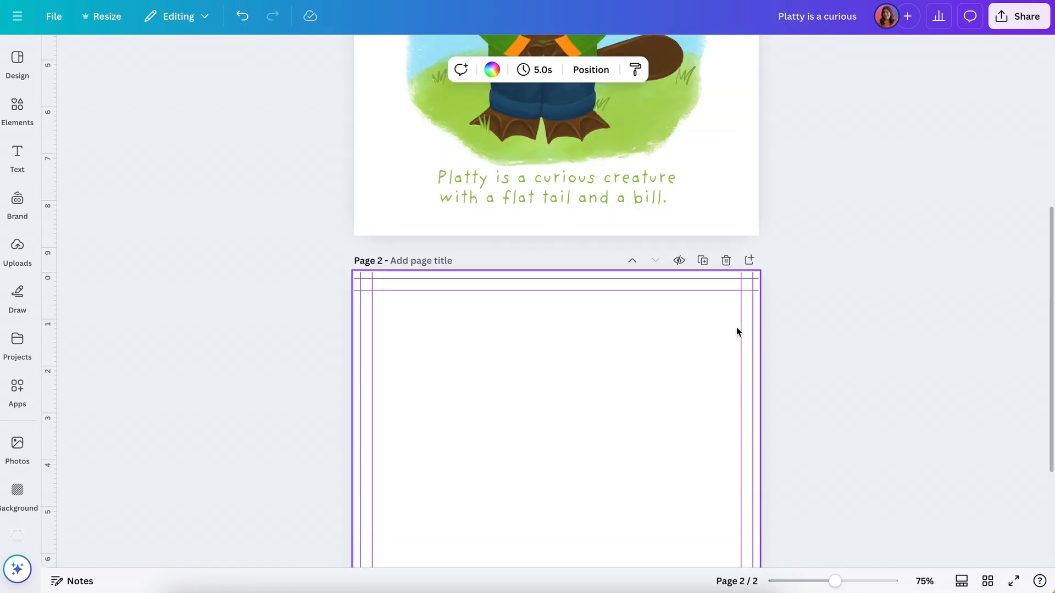
pyautogui.scroll(5, 736, 330)
# Step: Set up a download of the design as PDF Print with Flatten PDF enabled
pyautogui.click(1012, 28)
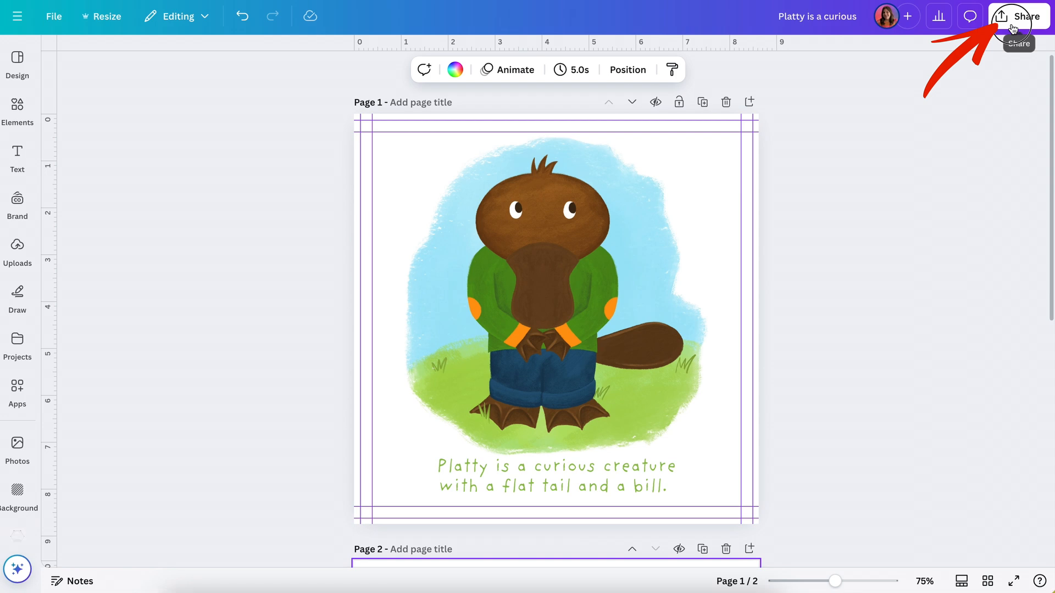
pyautogui.click(824, 286)
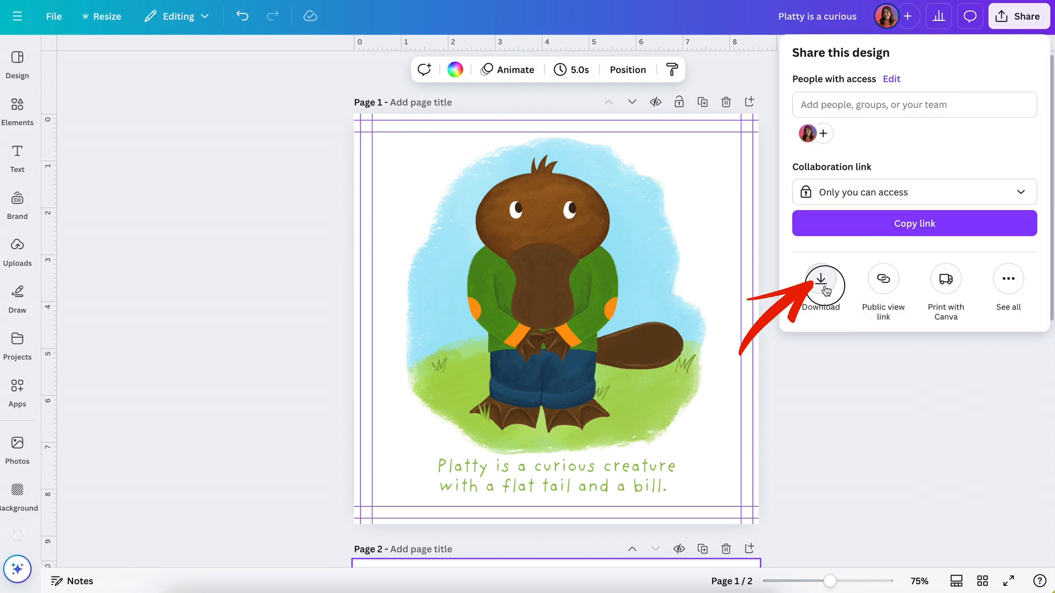
pyautogui.click(961, 112)
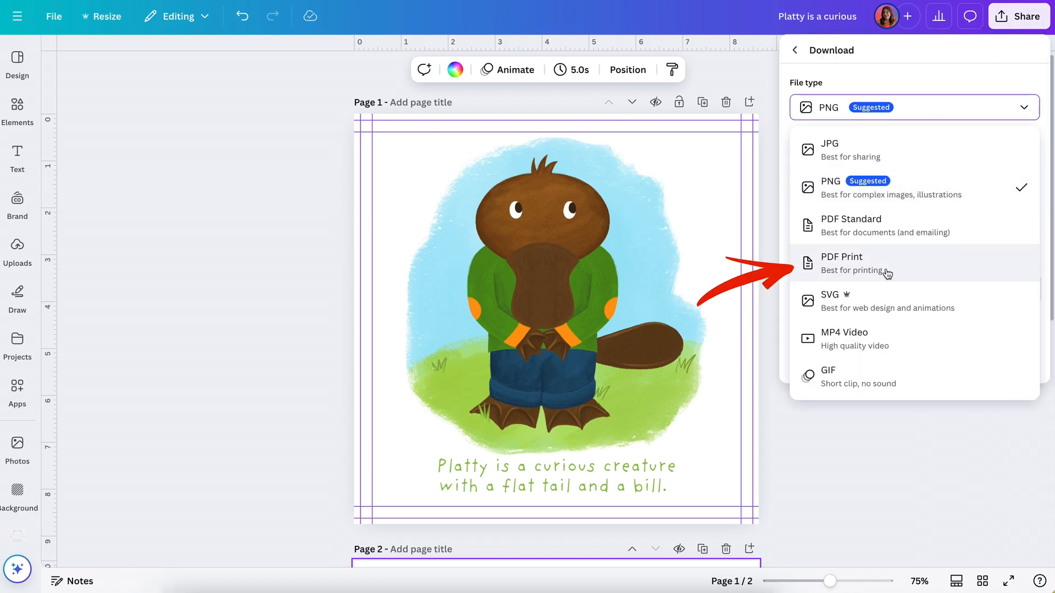
pyautogui.click(887, 273)
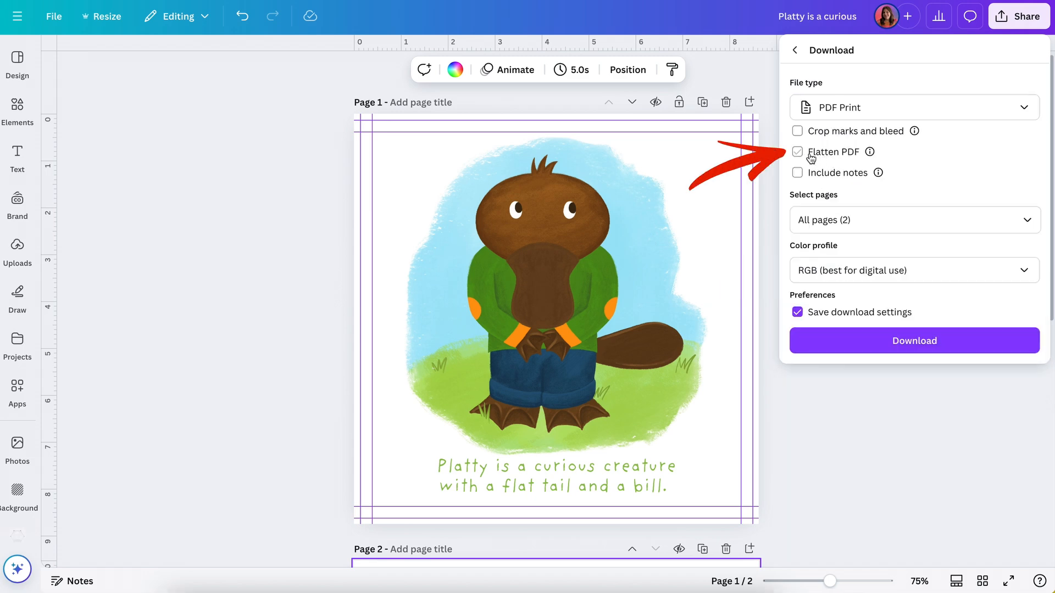
pyautogui.click(834, 156)
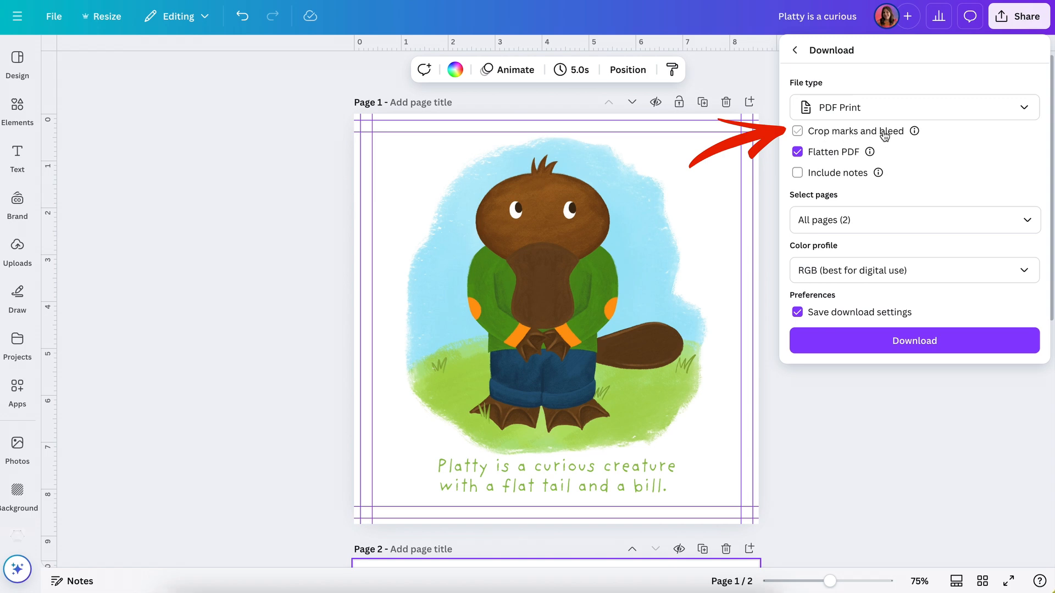
# Step: Set the color profile to CMYK (best for professional printing) and download all pages of the design
pyautogui.click(947, 220)
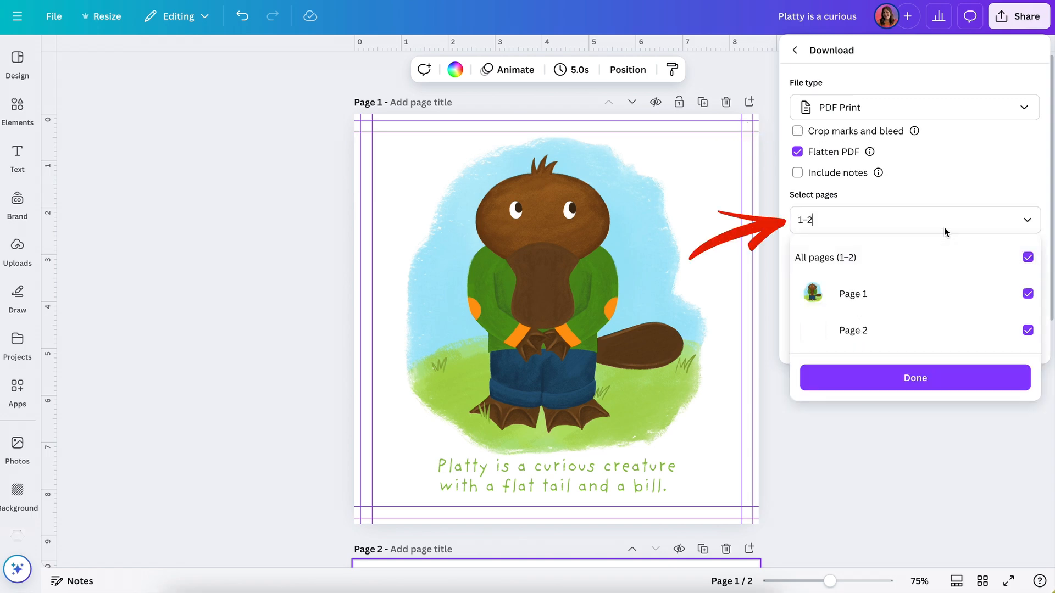
pyautogui.click(945, 222)
pyautogui.click(948, 272)
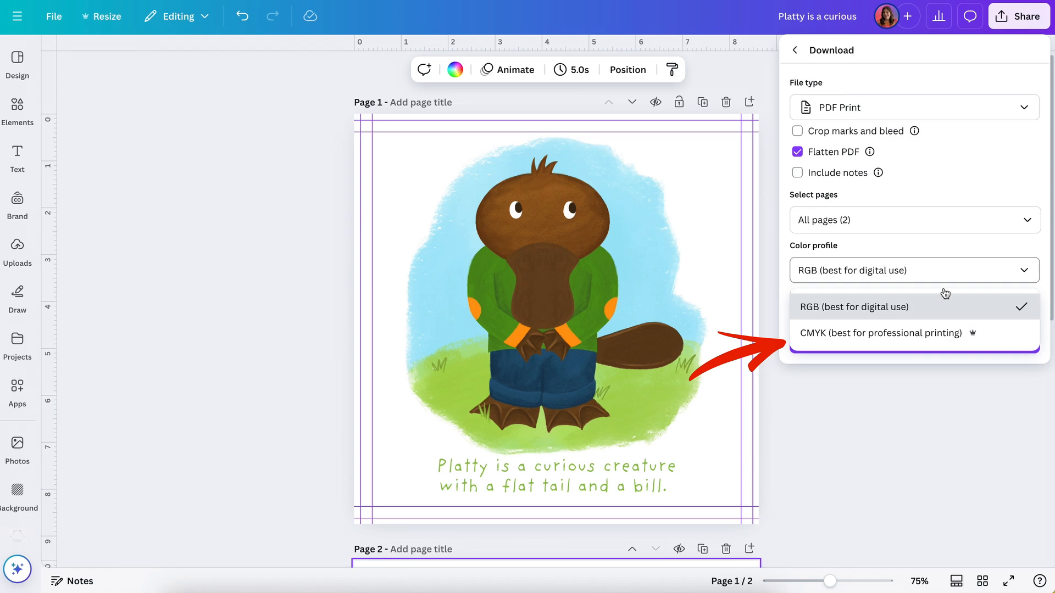
pyautogui.click(932, 336)
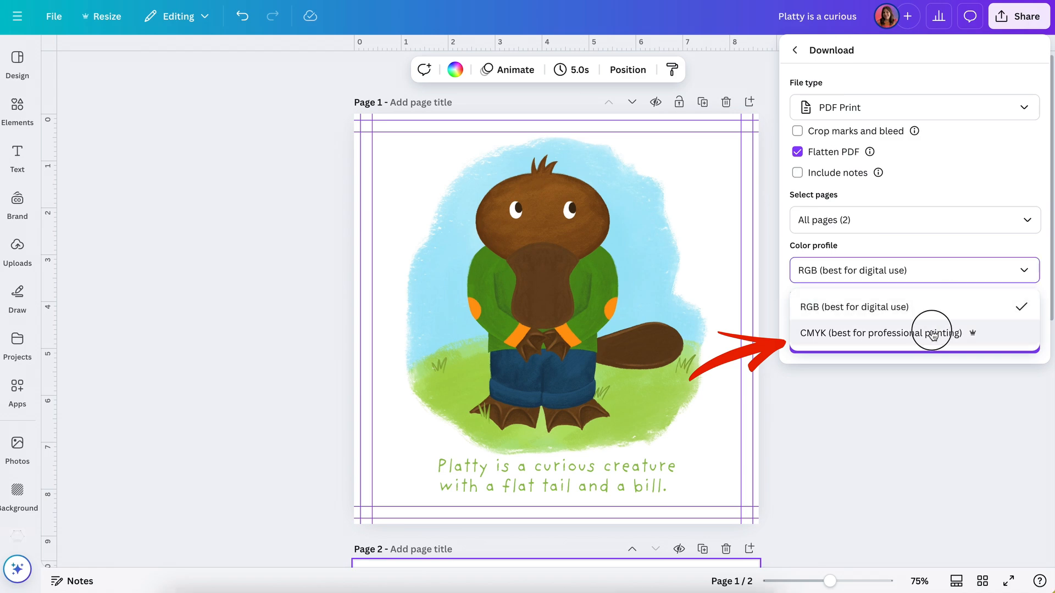
pyautogui.click(981, 278)
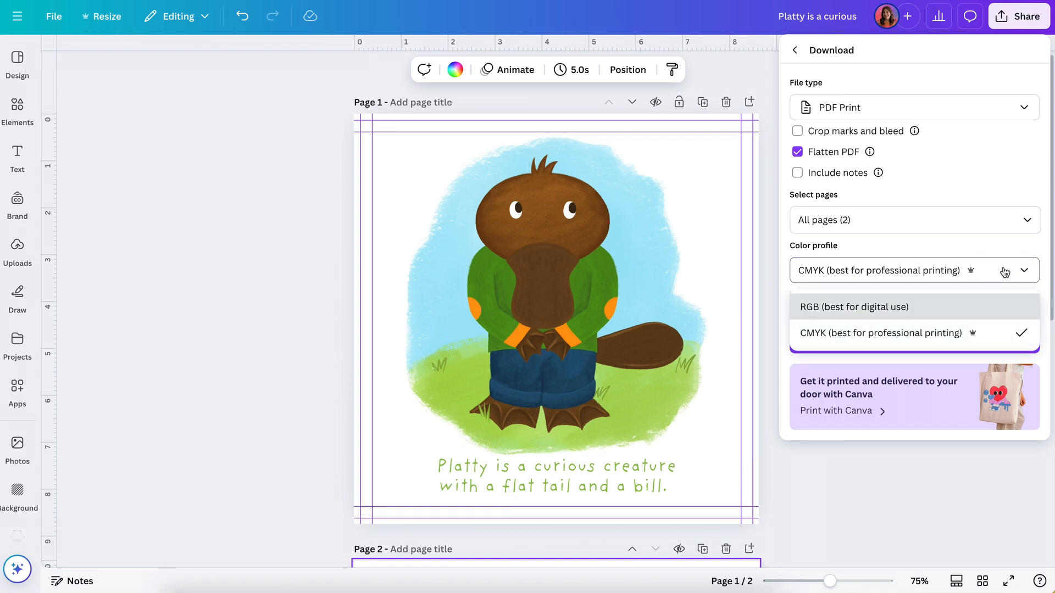
pyautogui.click(1005, 271)
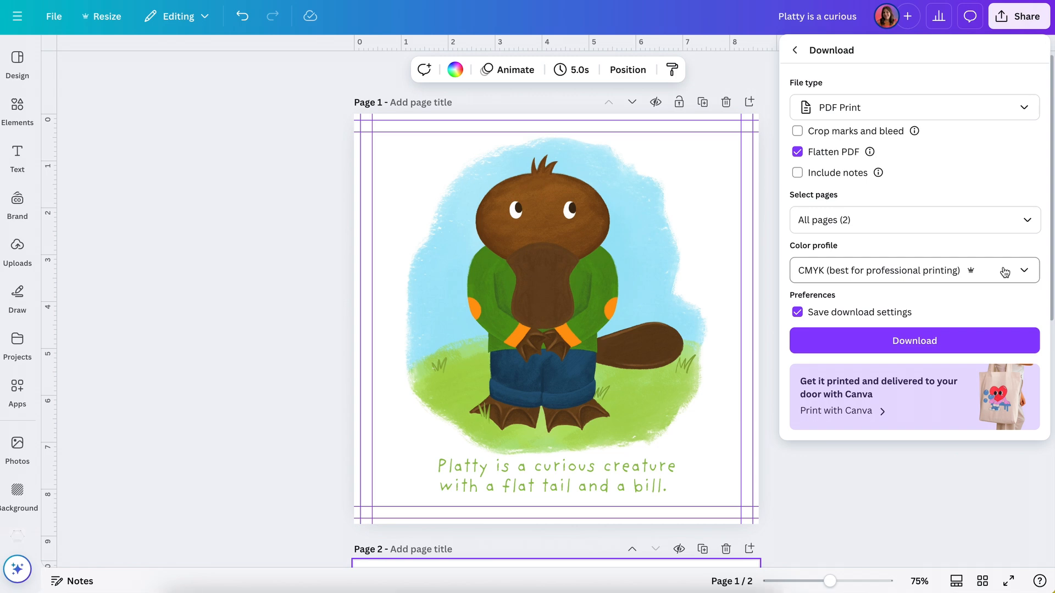
pyautogui.click(916, 344)
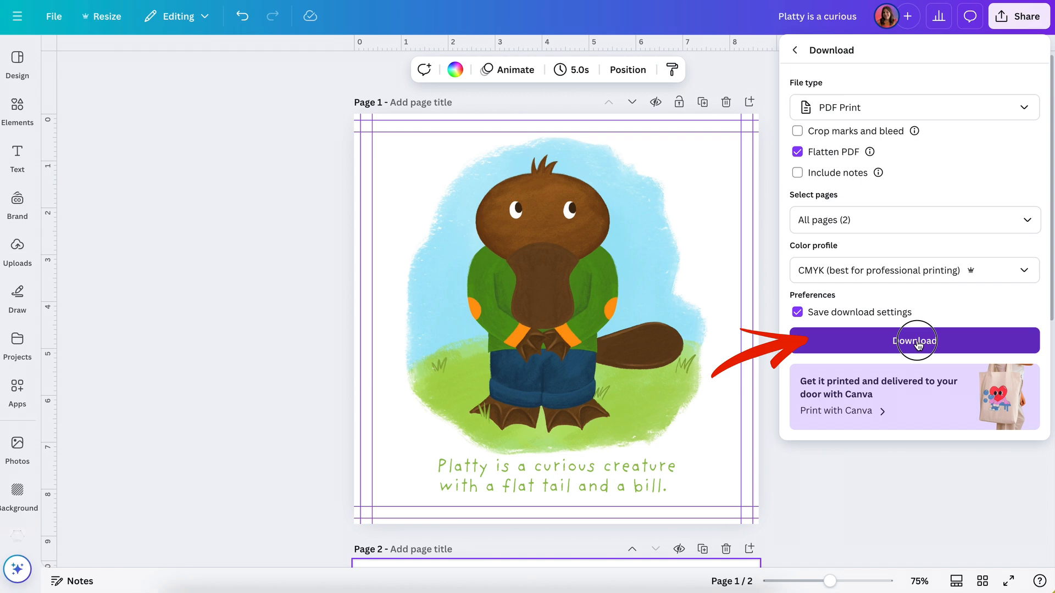